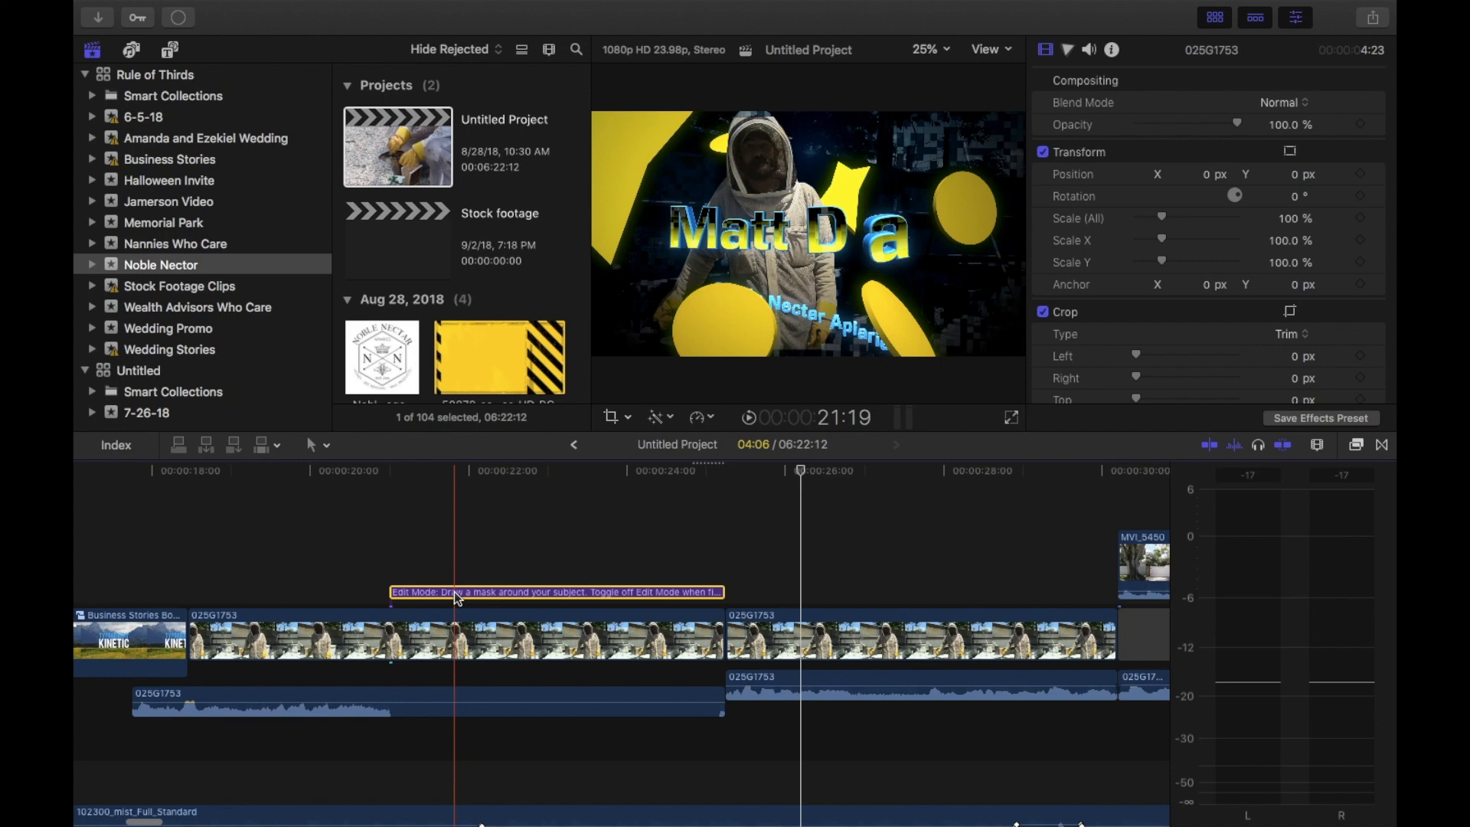
Disable the existing edit-mode title connected above the first 025G1753 clip
{"action": "key", "text": "v"}
{"action": "key", "text": "v"}
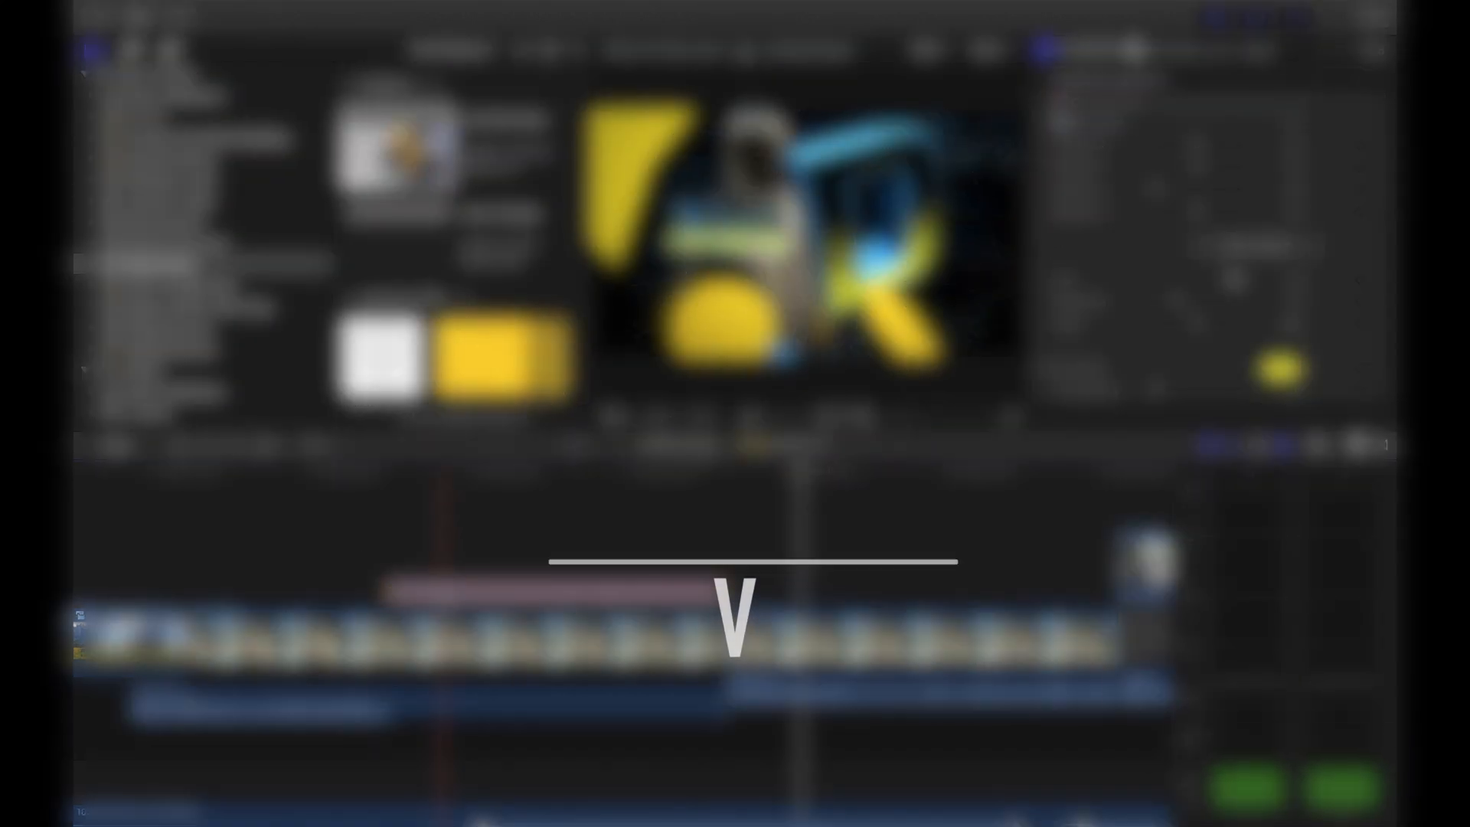
{"action": "key", "text": "v"}
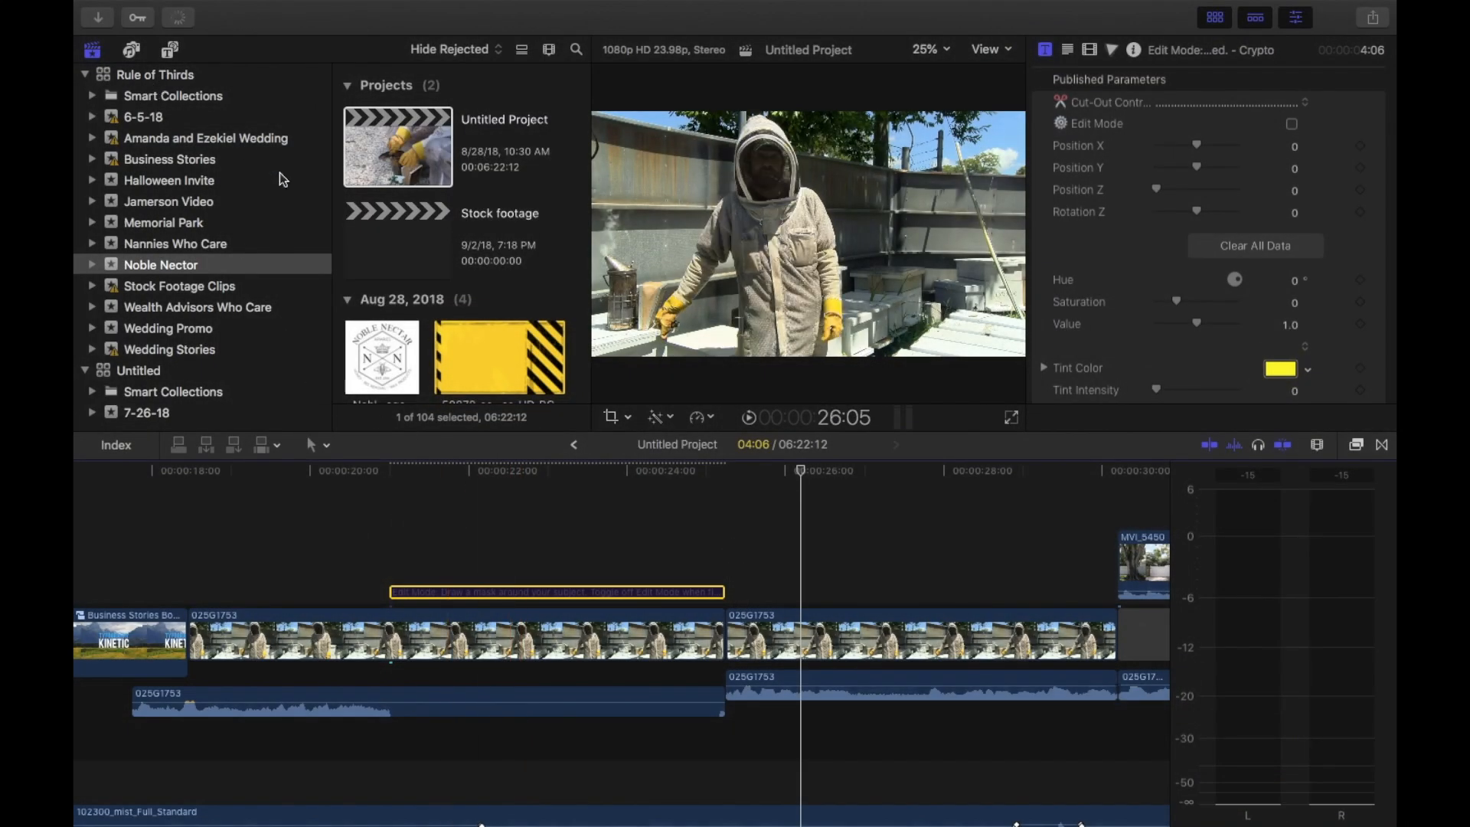
Look through the Pixel Film Studios ProFreeze title collections: Bold, Corporate, Vibrant and Wedding
{"action": "left_click", "coordinate": [169, 51]}
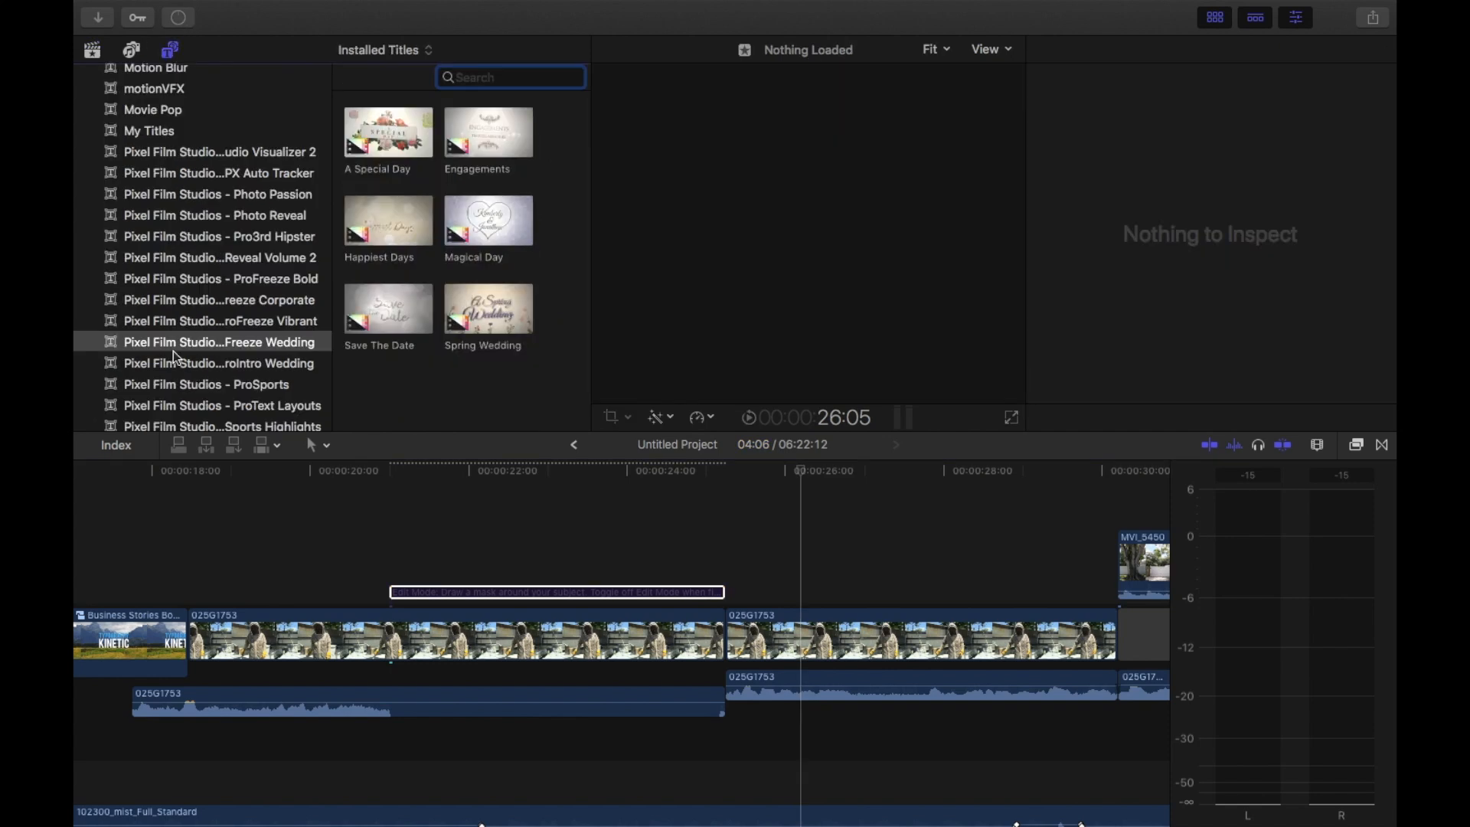
{"action": "scroll", "coordinate": [173, 350], "scroll_direction": "down", "scroll_amount": 2}
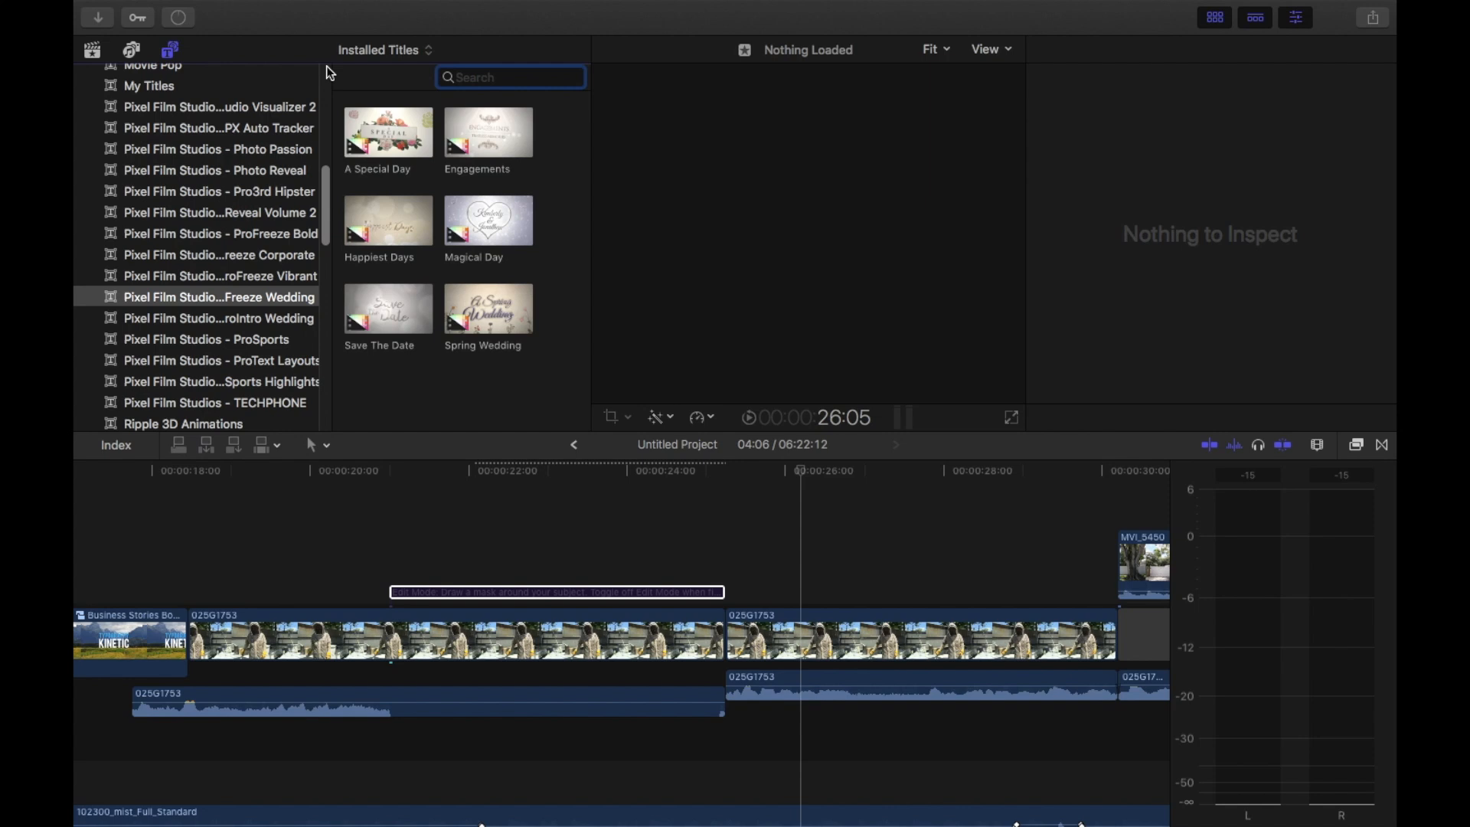
{"action": "left_click_drag", "start_coordinate": [337, 74], "coordinate": [411, 76]}
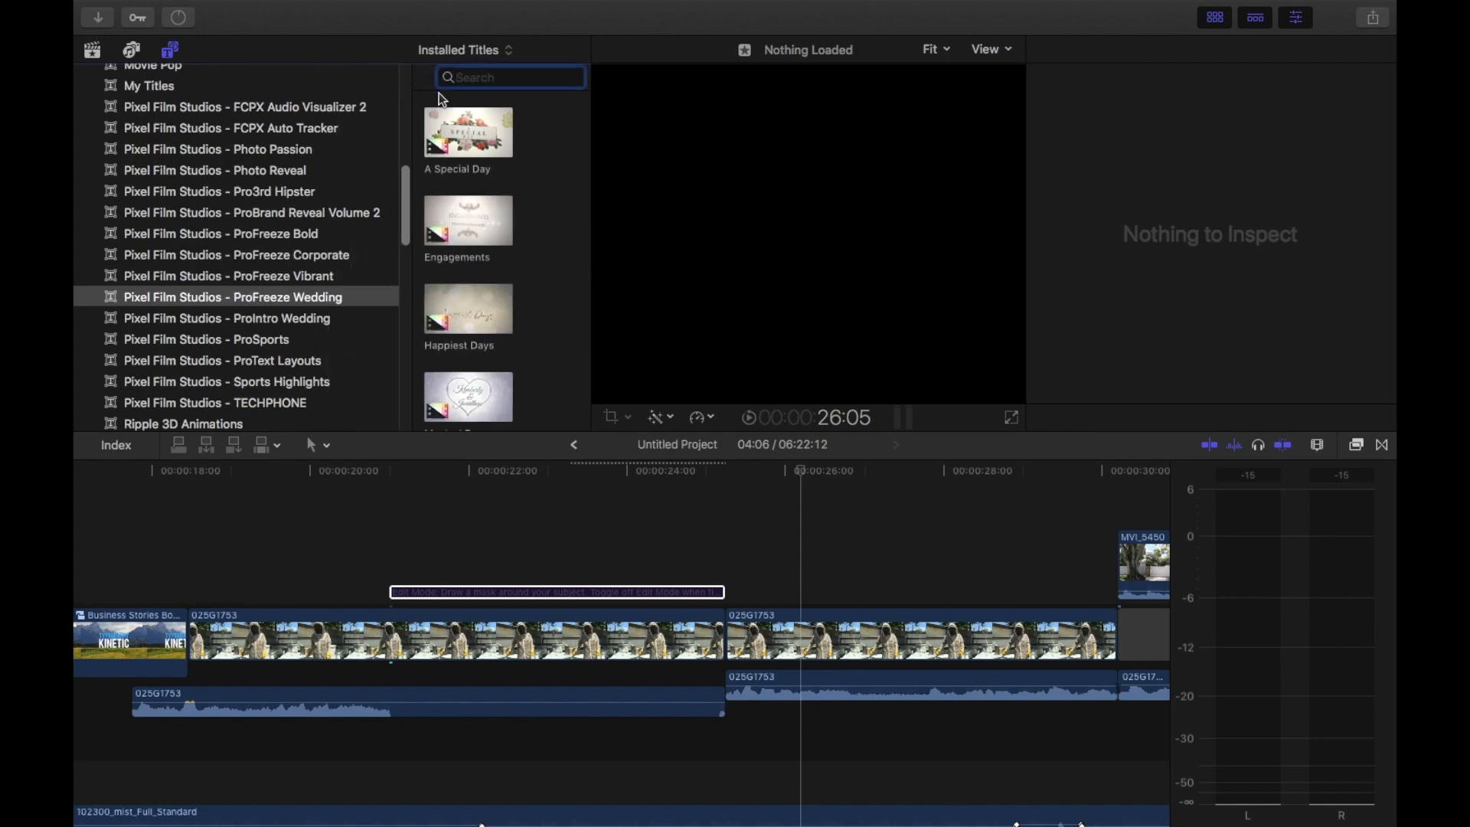
{"action": "left_click", "coordinate": [249, 236]}
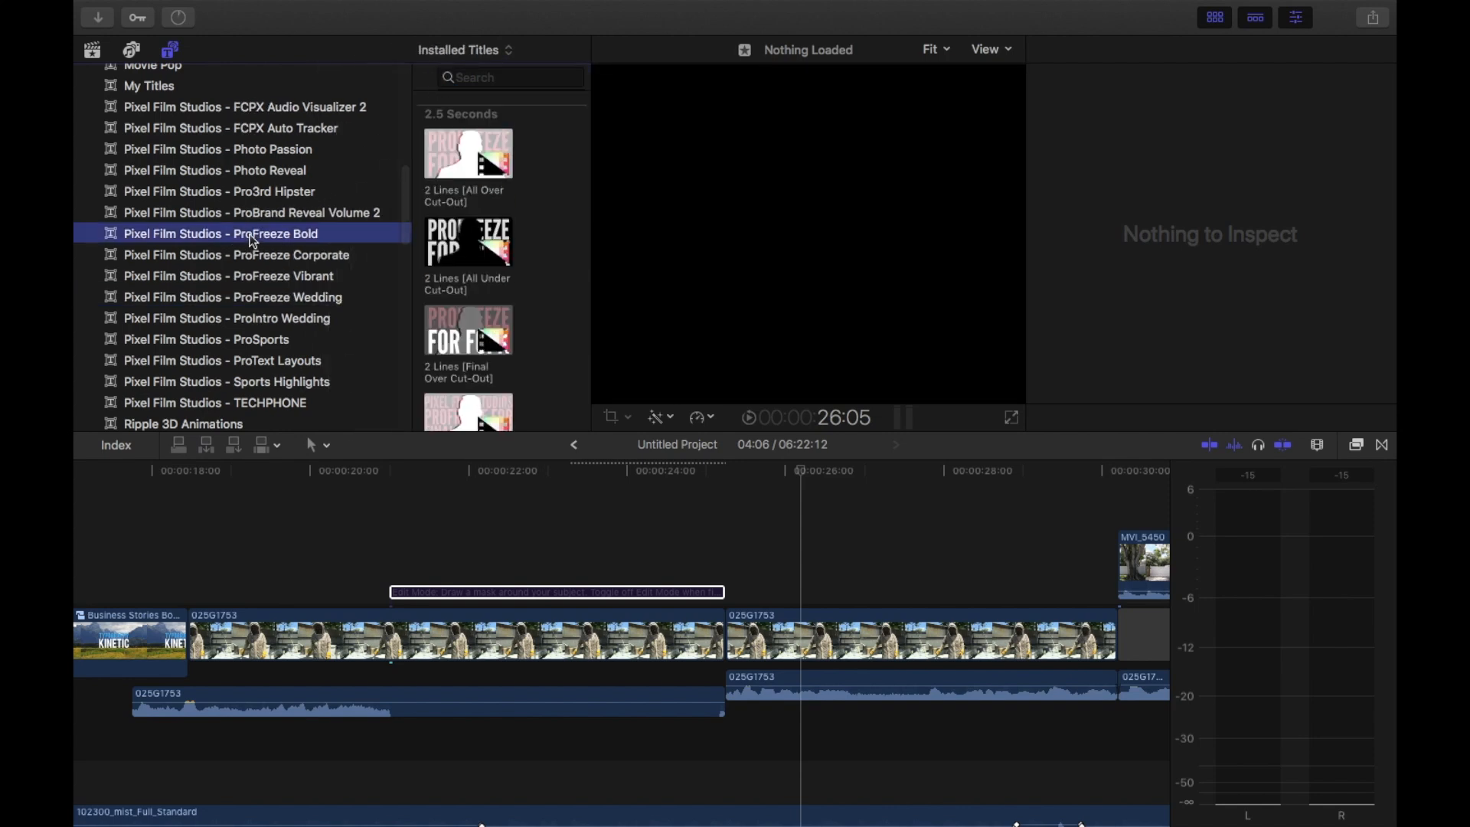
{"action": "left_click", "coordinate": [259, 255]}
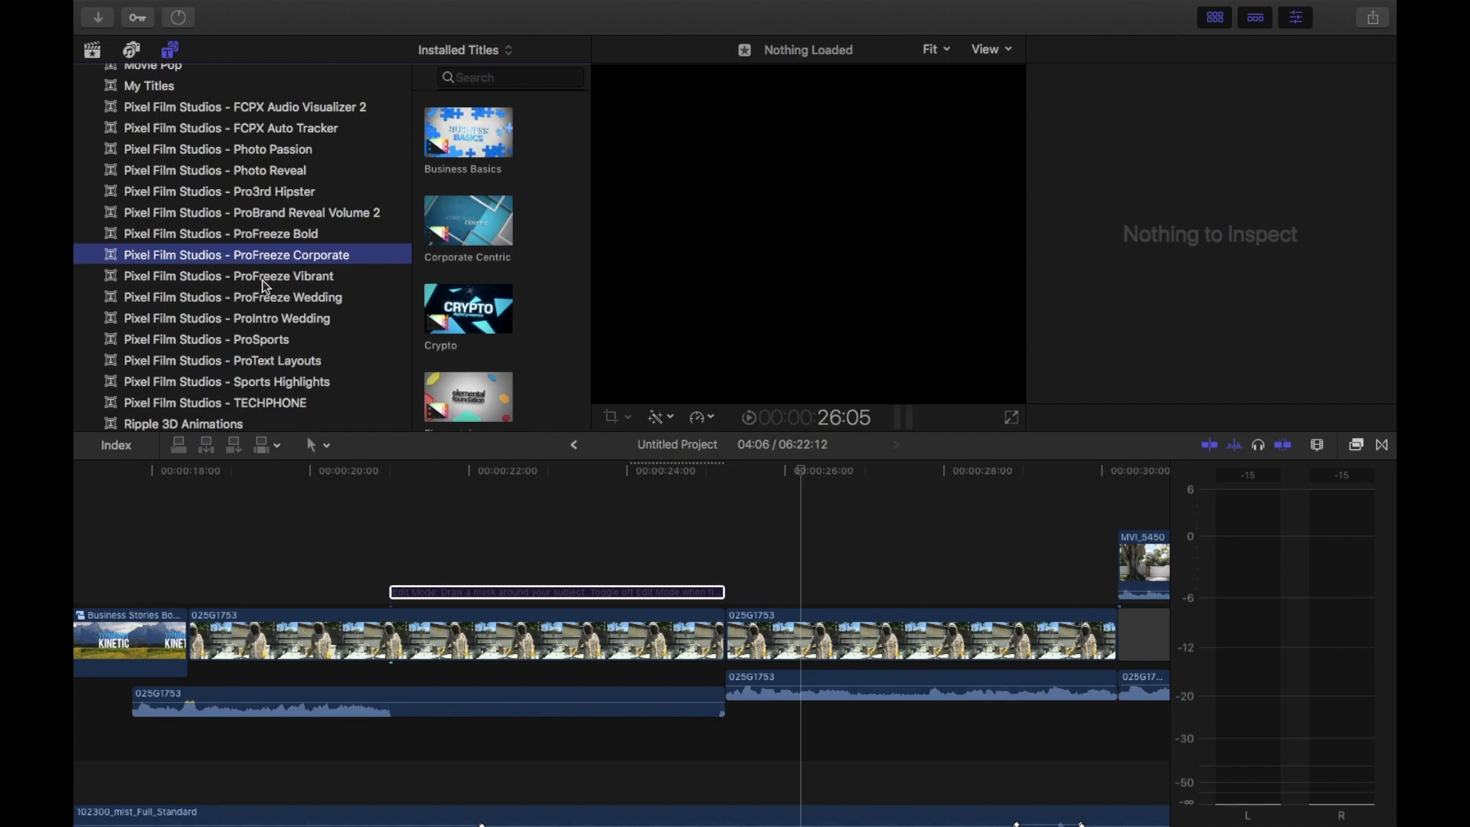
{"action": "left_click", "coordinate": [262, 277]}
{"action": "left_click", "coordinate": [265, 300]}
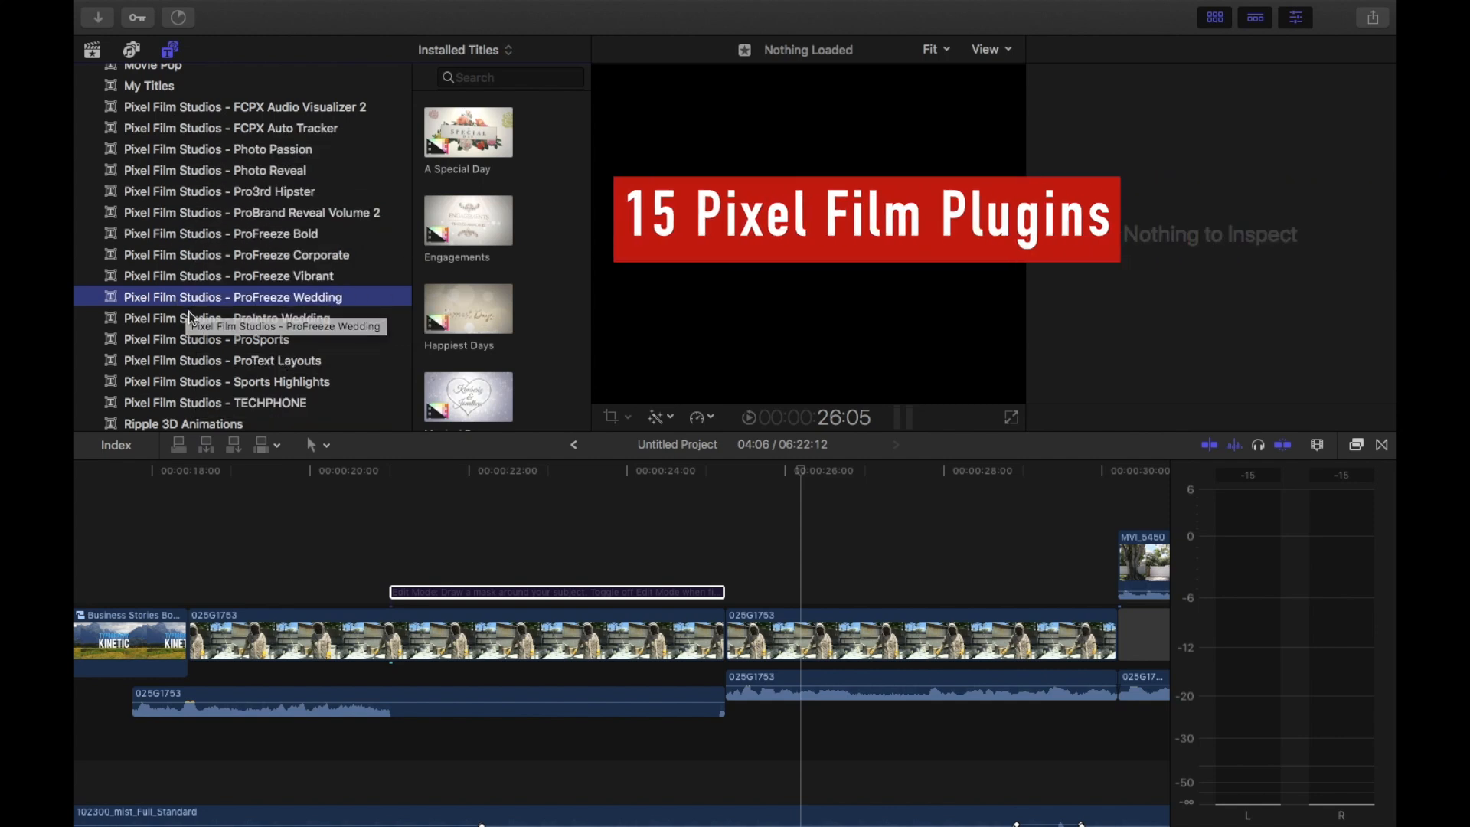
{"action": "scroll", "coordinate": [188, 311], "scroll_direction": "down", "scroll_amount": 2}
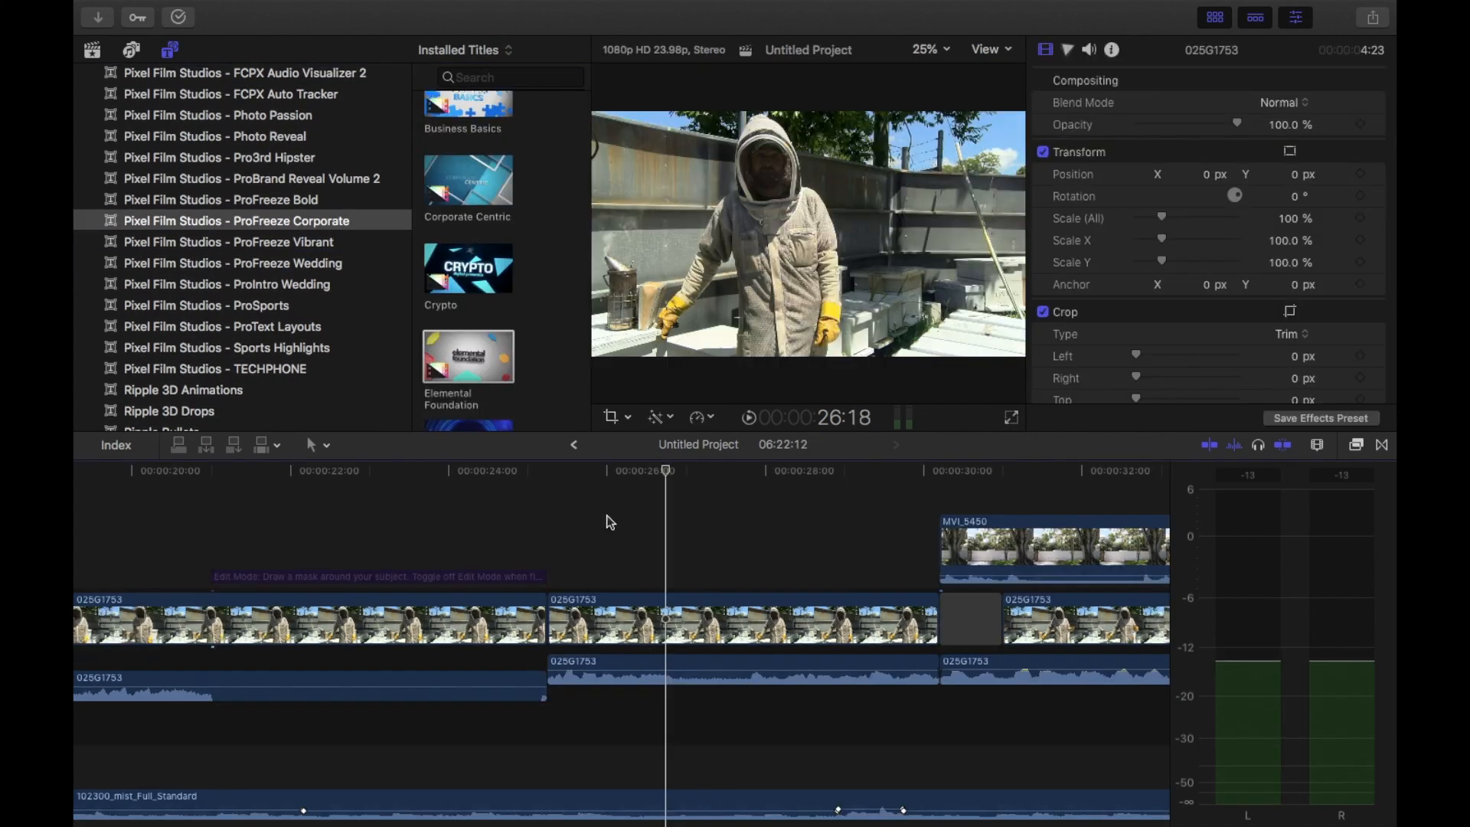
{"action": "key", "text": "XF86AudioRaiseVolume"}
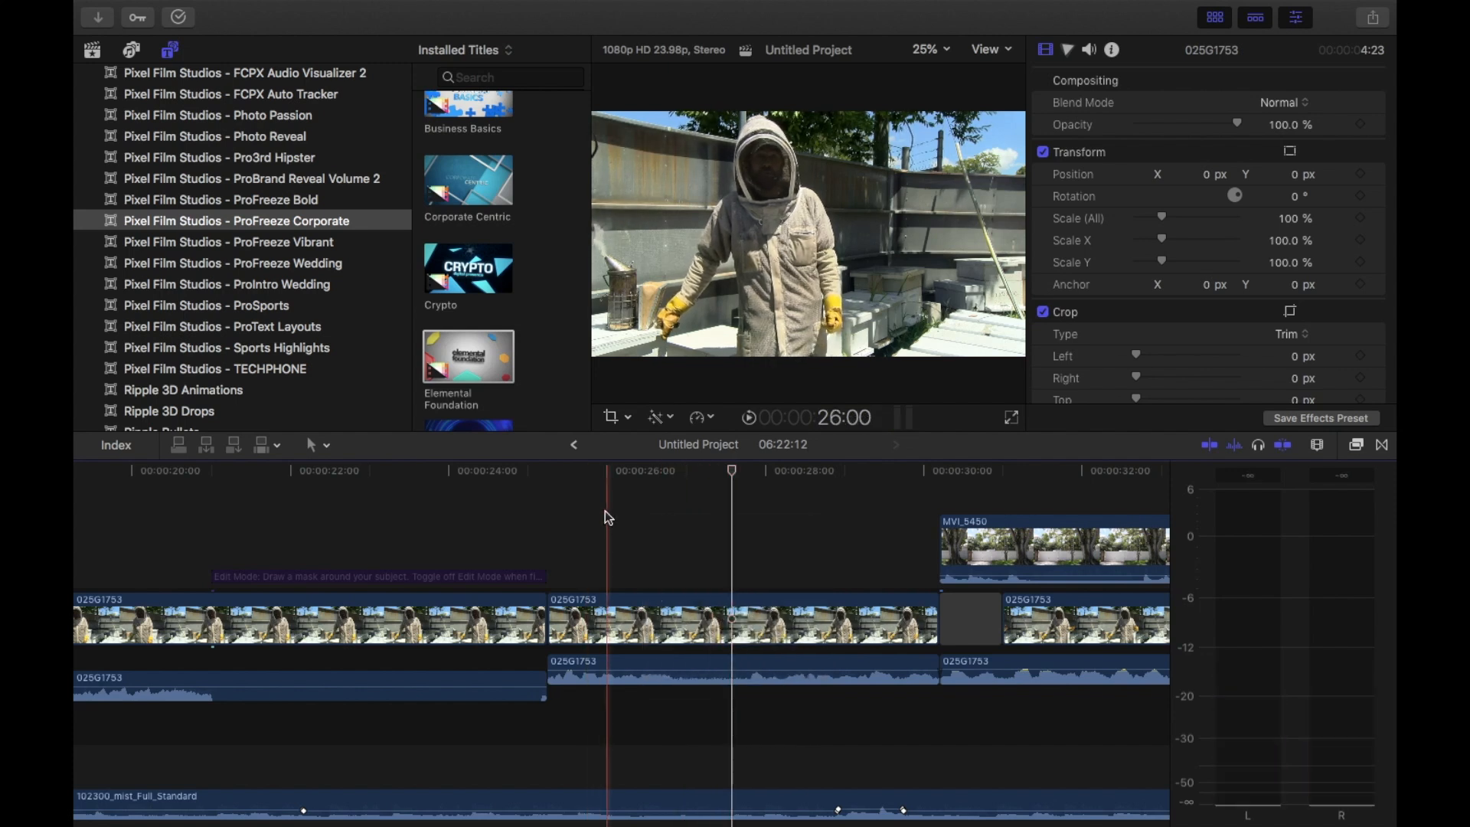
Add a Hold speed segment at 26:20 in the second 025G1753 clip
{"action": "left_click", "coordinate": [595, 511]}
{"action": "key", "text": "space"}
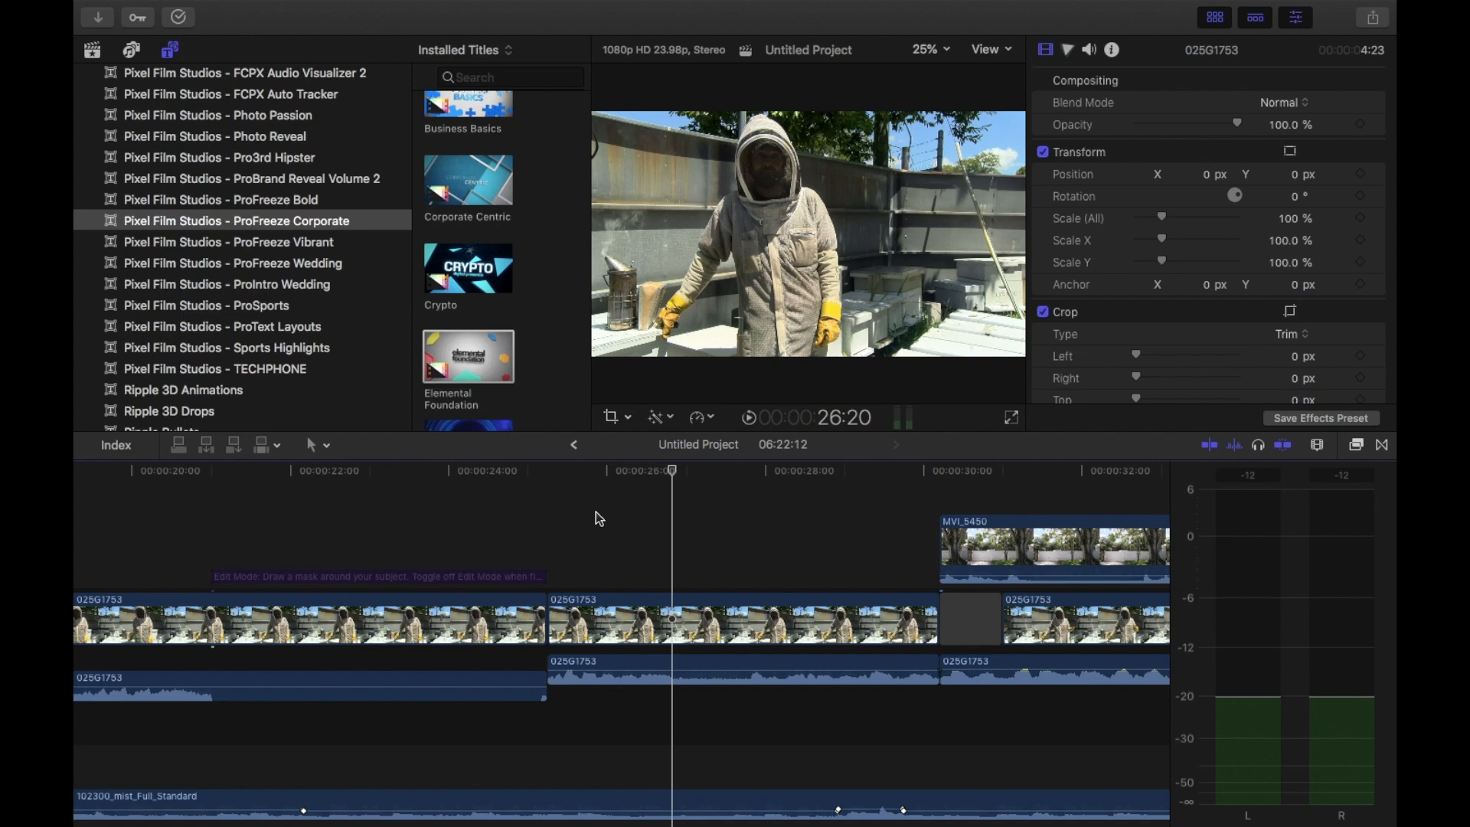
{"action": "left_click", "coordinate": [675, 619]}
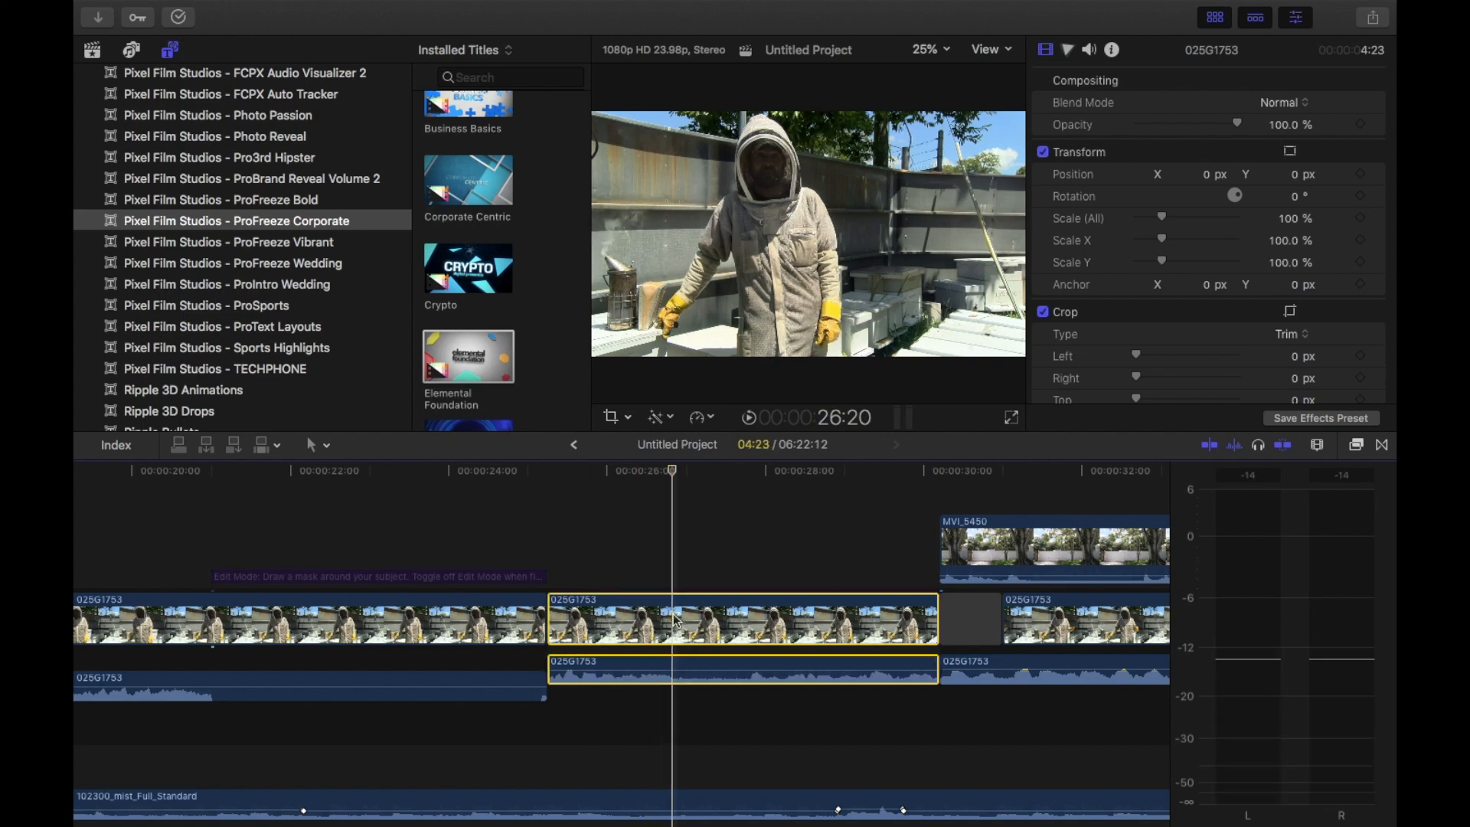
{"action": "left_click", "coordinate": [711, 417]}
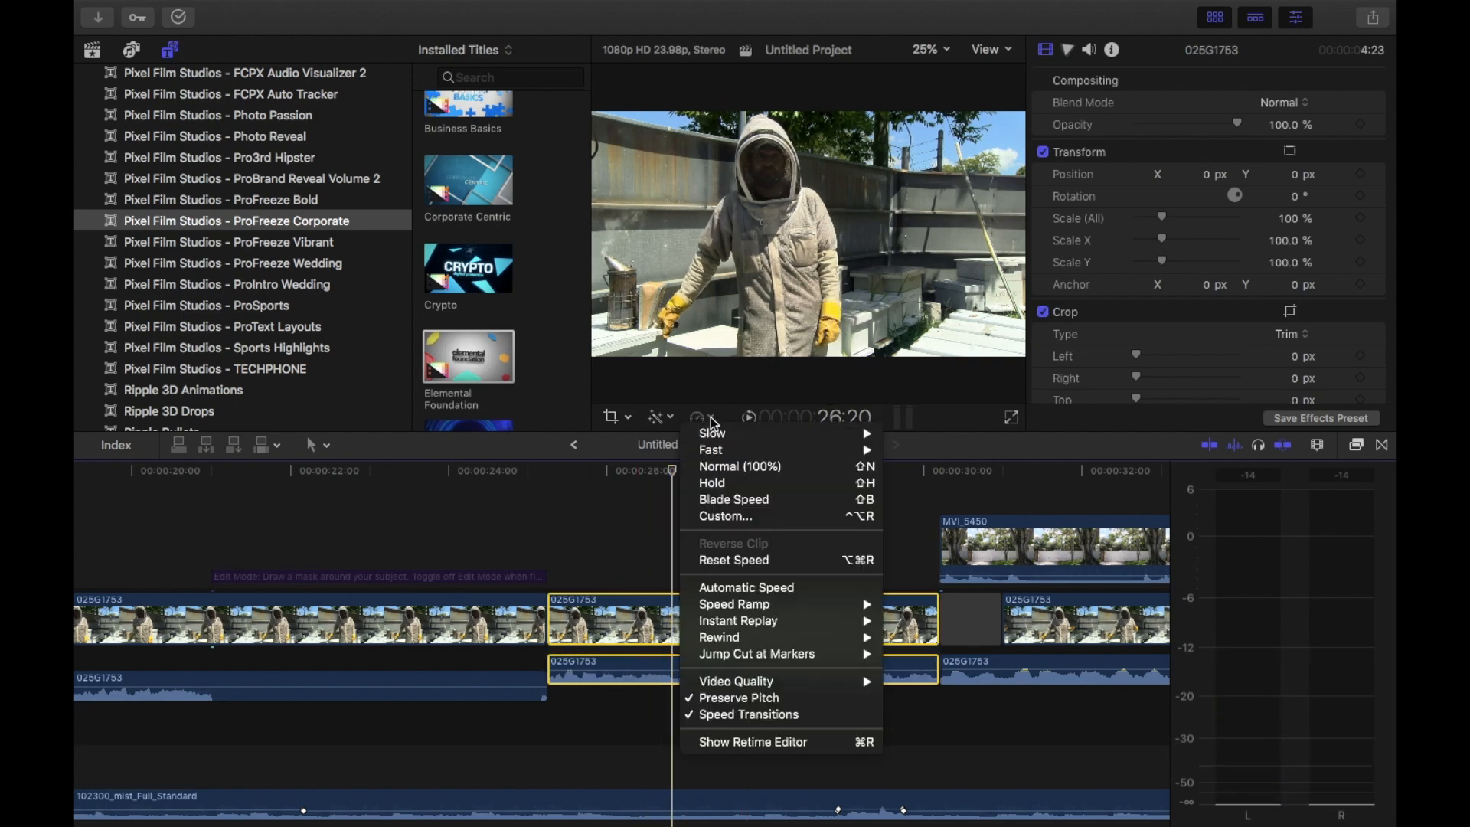
{"action": "left_click", "coordinate": [718, 484]}
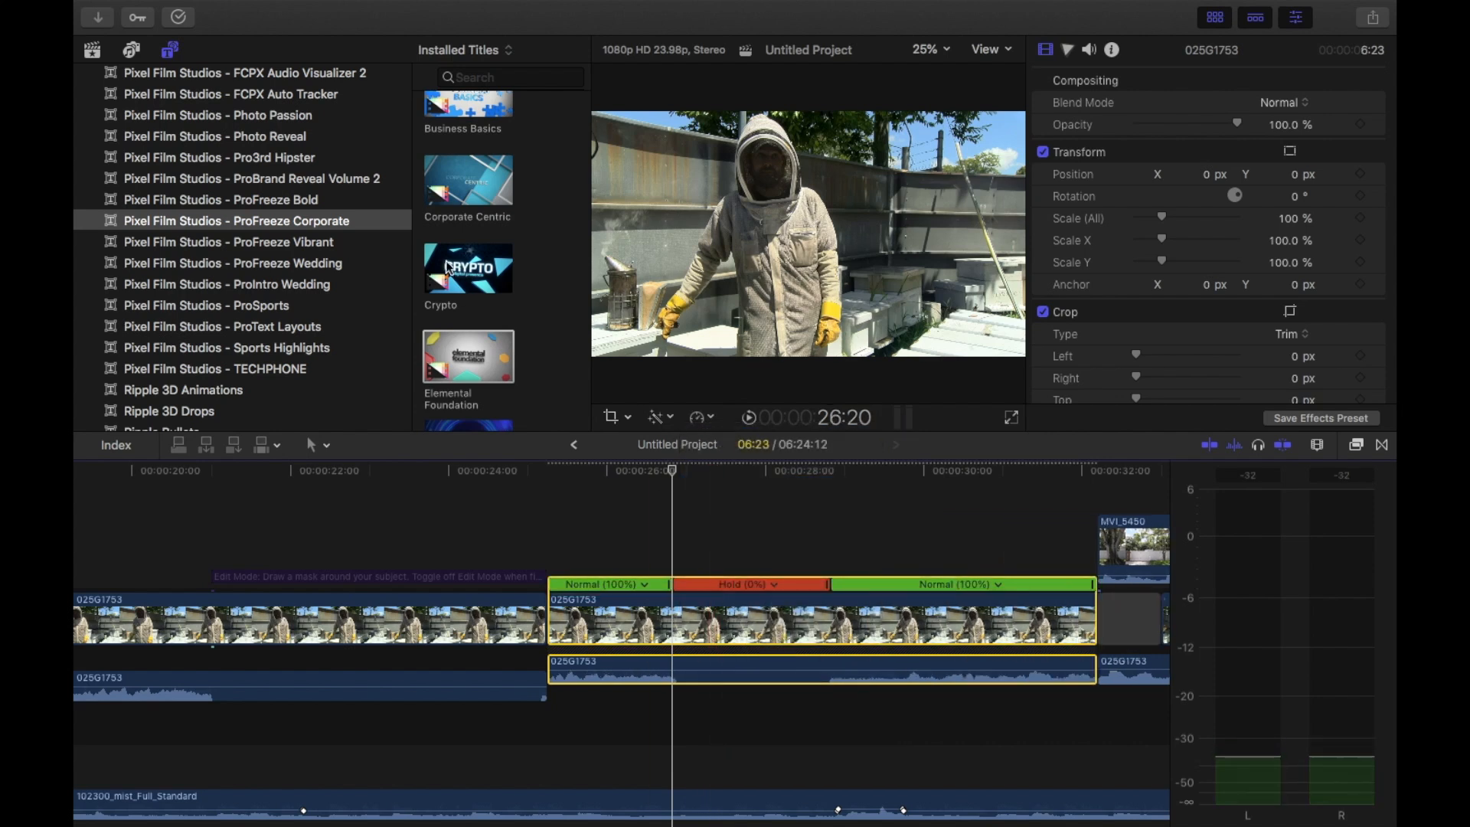
Place the ProFreeze Corporate Crypto title above the start of the hold segment and trim it to 2:02
{"action": "left_click_drag", "start_coordinate": [456, 267], "coordinate": [679, 526]}
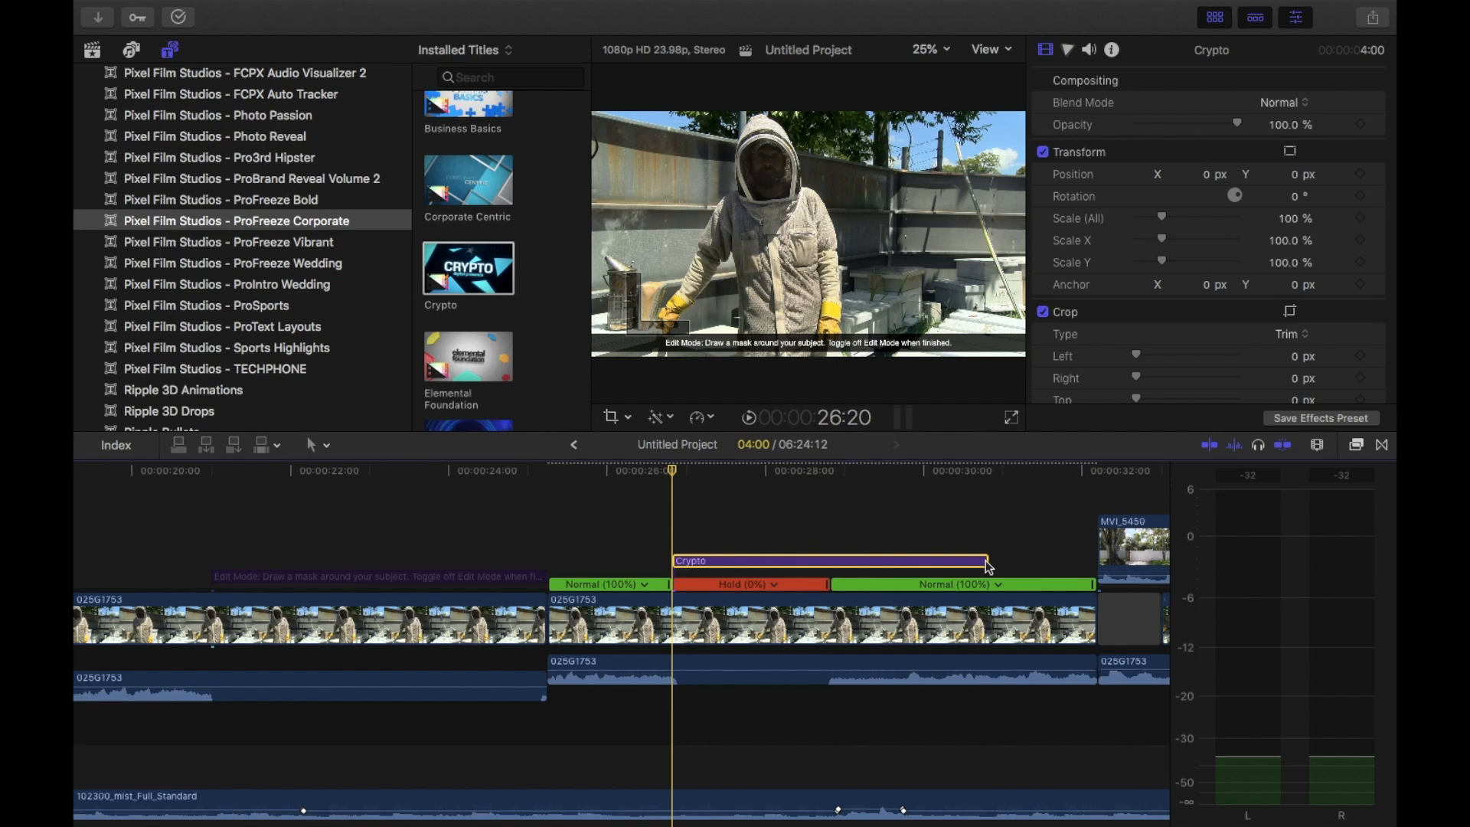
{"action": "left_click_drag", "start_coordinate": [986, 559], "coordinate": [826, 564]}
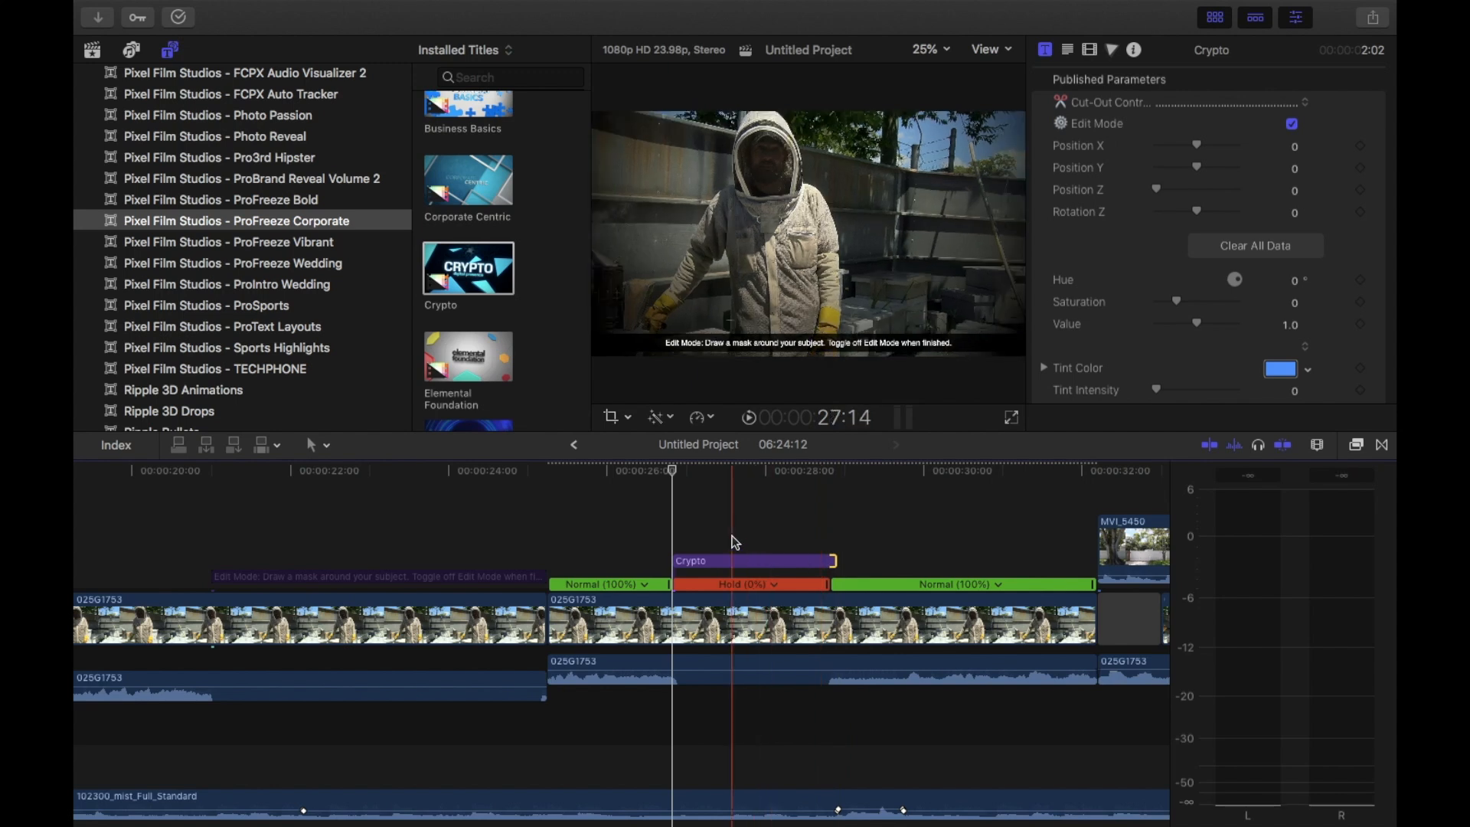
{"action": "left_click", "coordinate": [723, 566]}
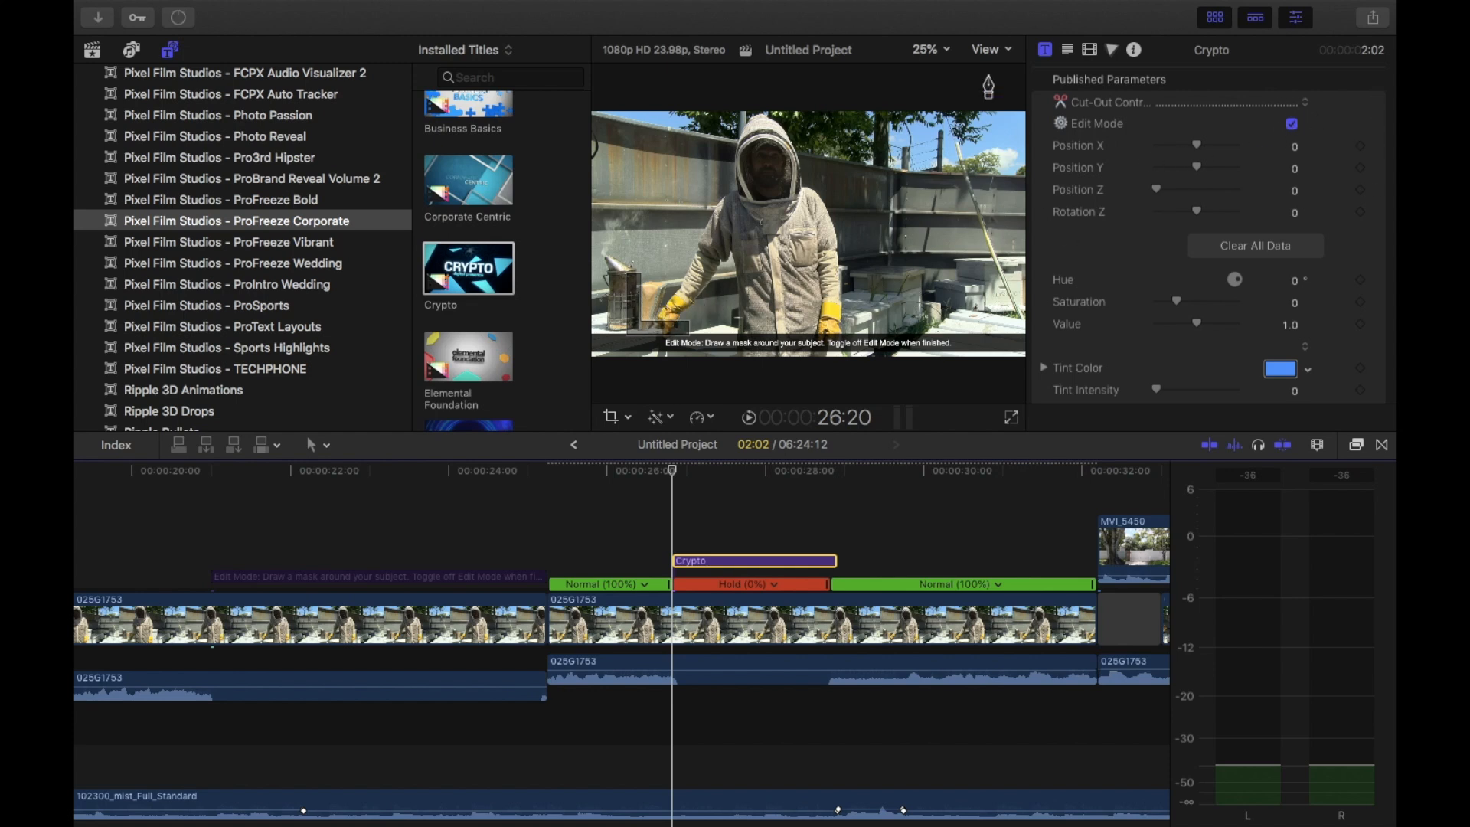
Draw a closed cut-out mask around the beekeeper at 50% viewer zoom, following the gloves, arms, hood and body
{"action": "left_click", "coordinate": [946, 50]}
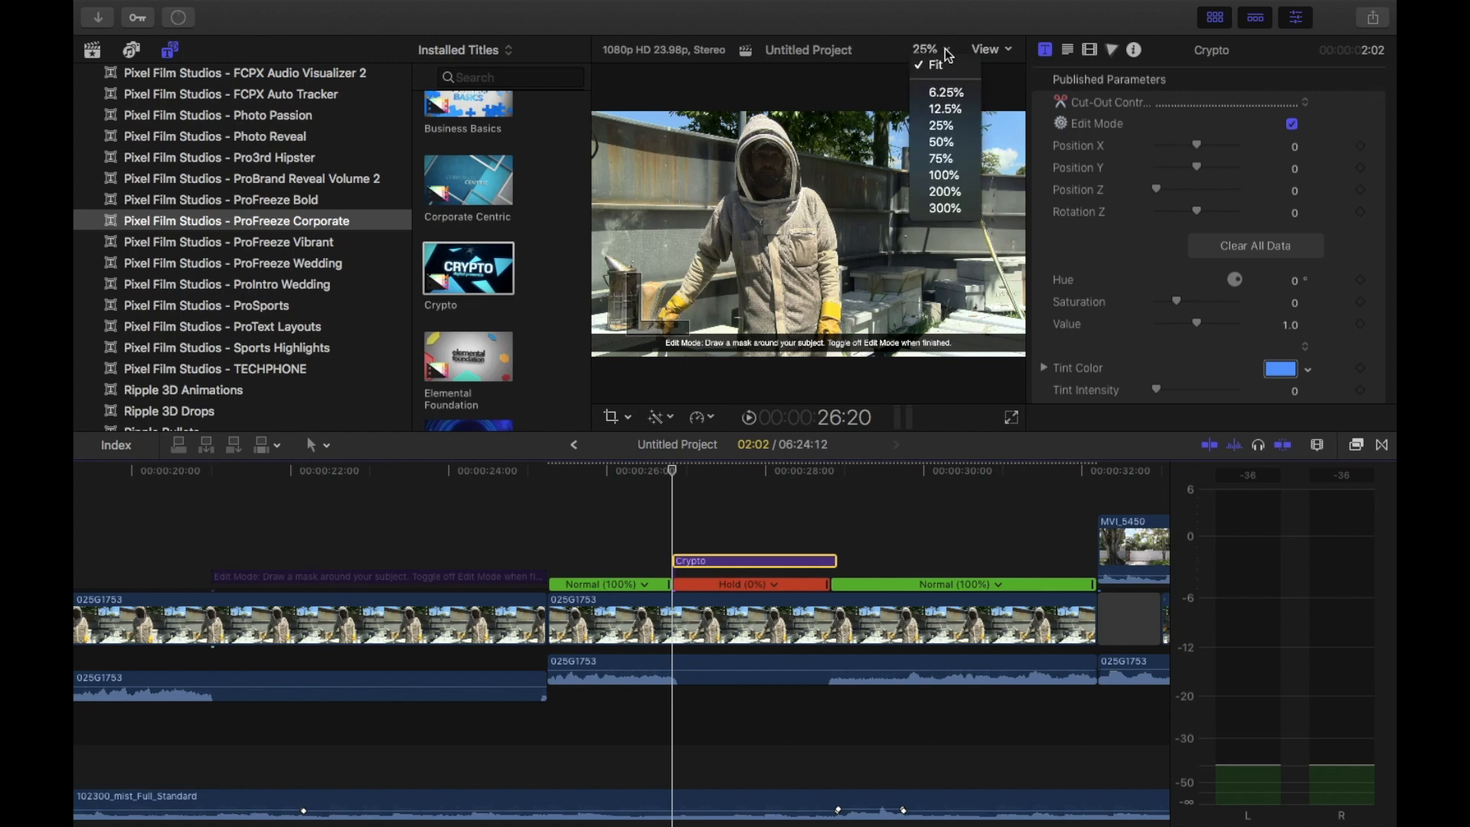
{"action": "left_click", "coordinate": [942, 142]}
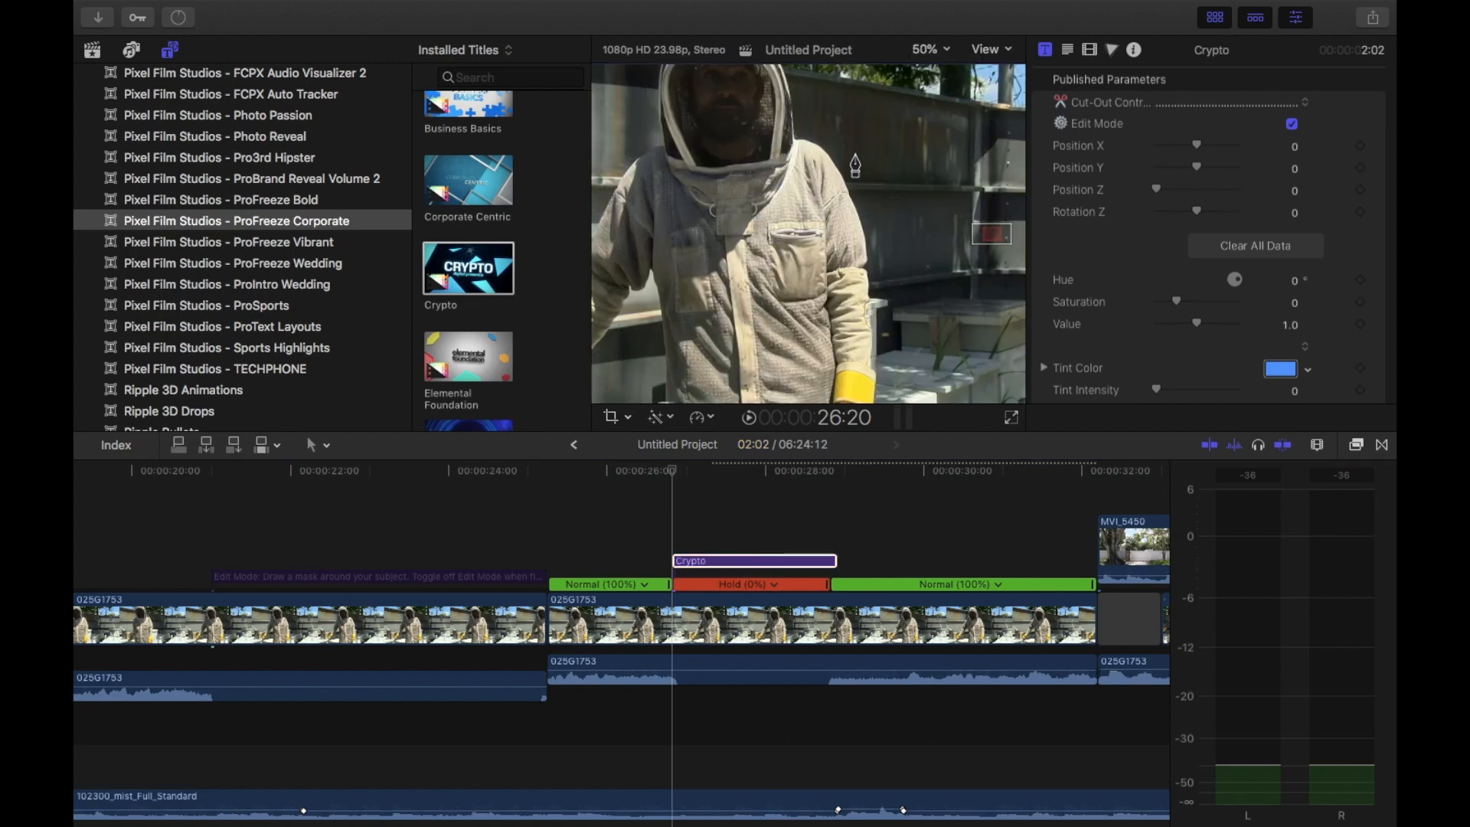
{"action": "left_click_drag", "start_coordinate": [991, 236], "coordinate": [966, 245]}
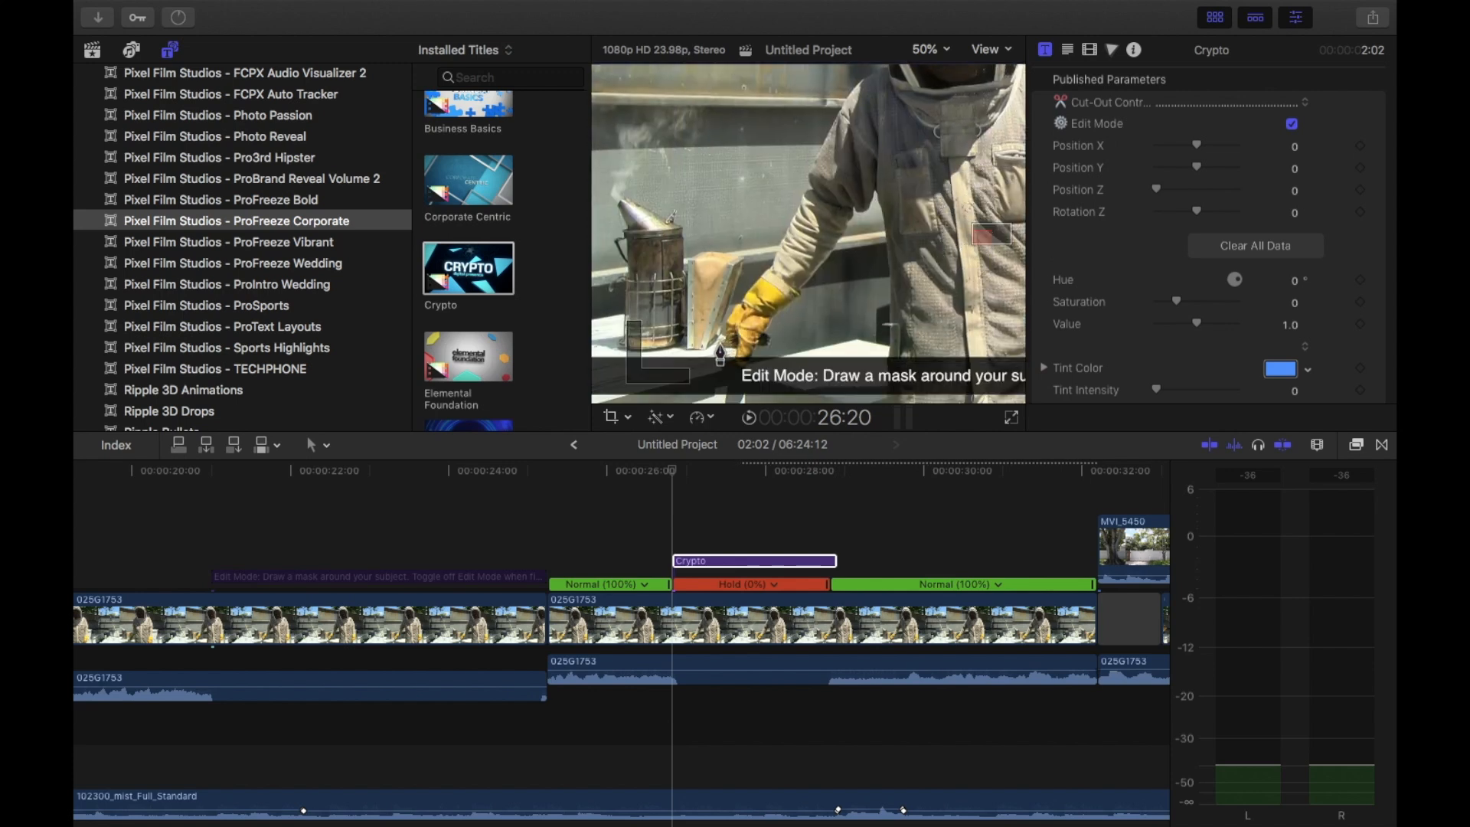
{"action": "left_click", "coordinate": [719, 342]}
{"action": "left_click_drag", "start_coordinate": [721, 337], "coordinate": [863, 79]}
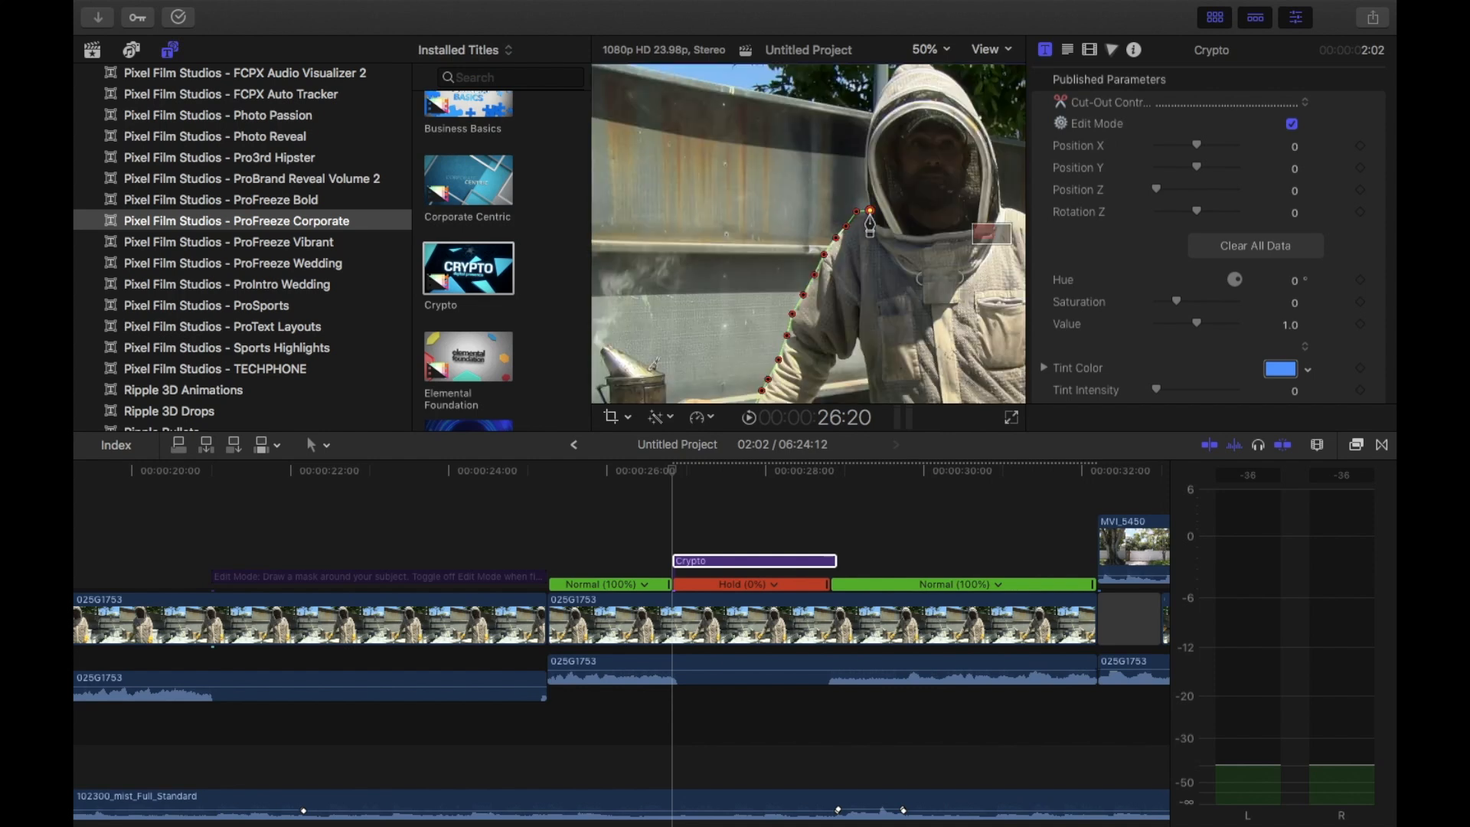
{"action": "mouse_move", "coordinate": [866, 175]}
{"action": "left_mouse_down"}
{"action": "mouse_move", "coordinate": [932, 67]}
{"action": "mouse_move", "coordinate": [1001, 202]}
{"action": "left_mouse_up"}
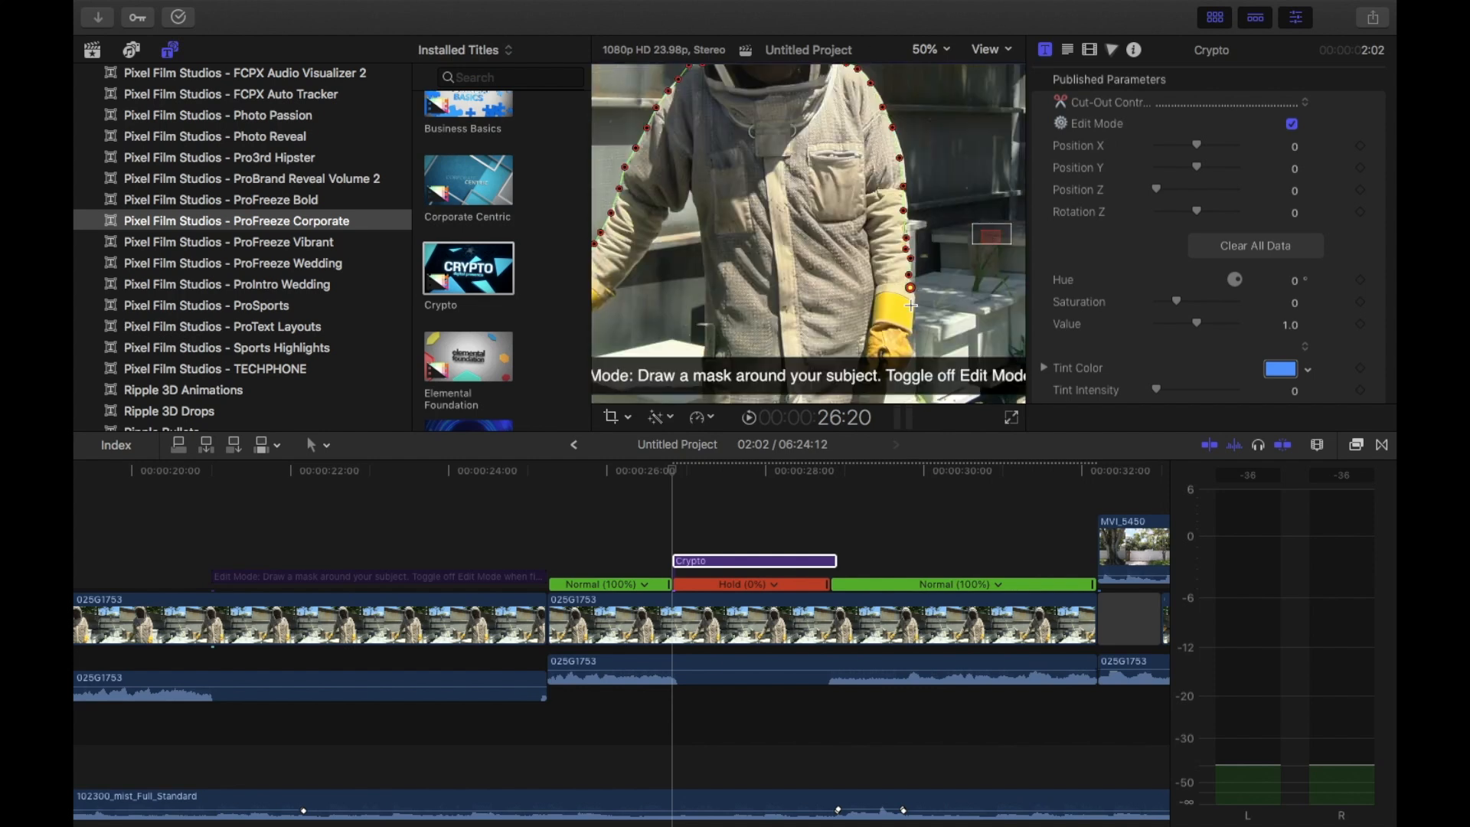
{"action": "left_click", "coordinate": [910, 348]}
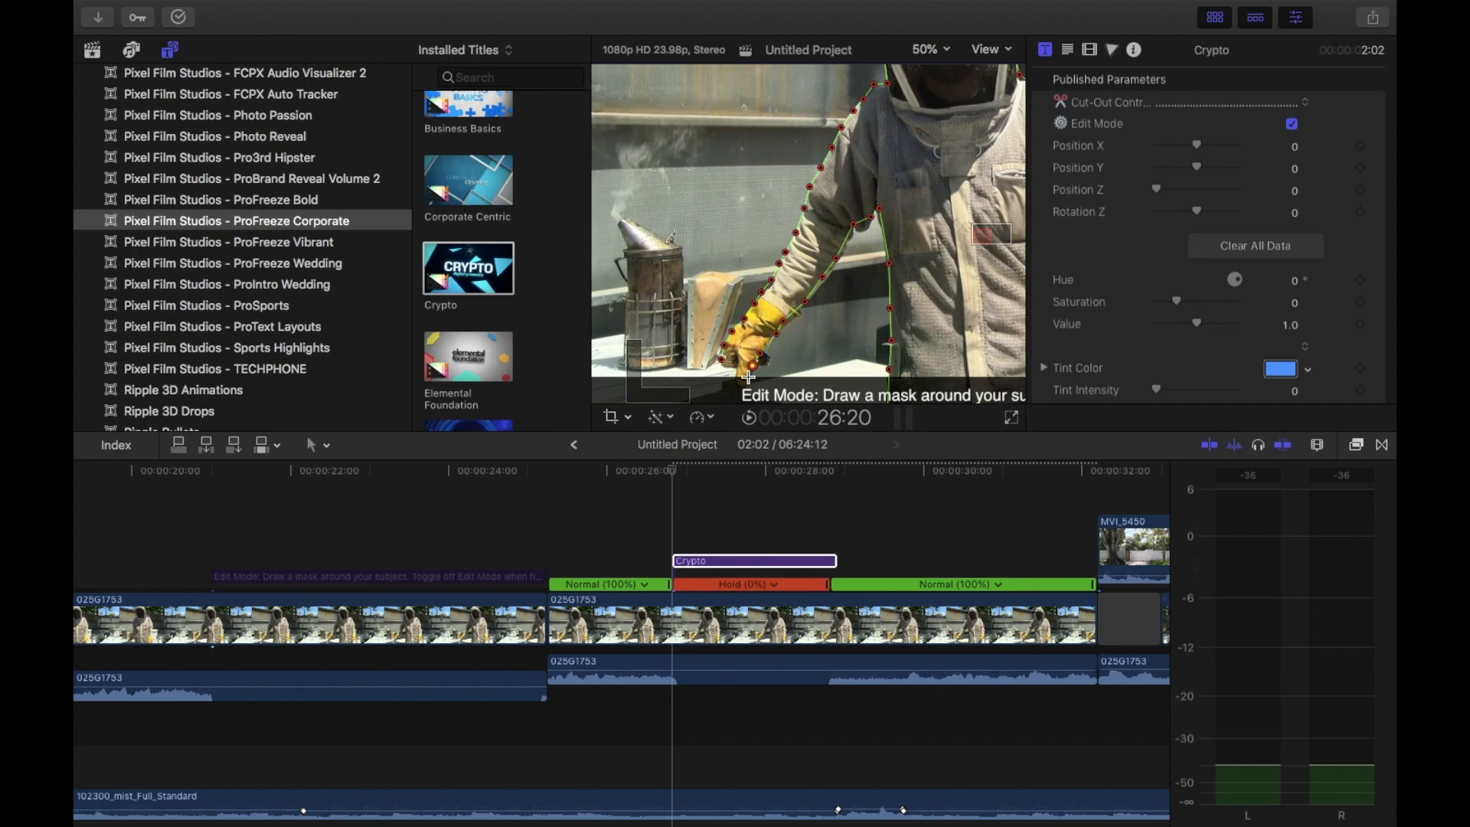
{"action": "left_click", "coordinate": [724, 361]}
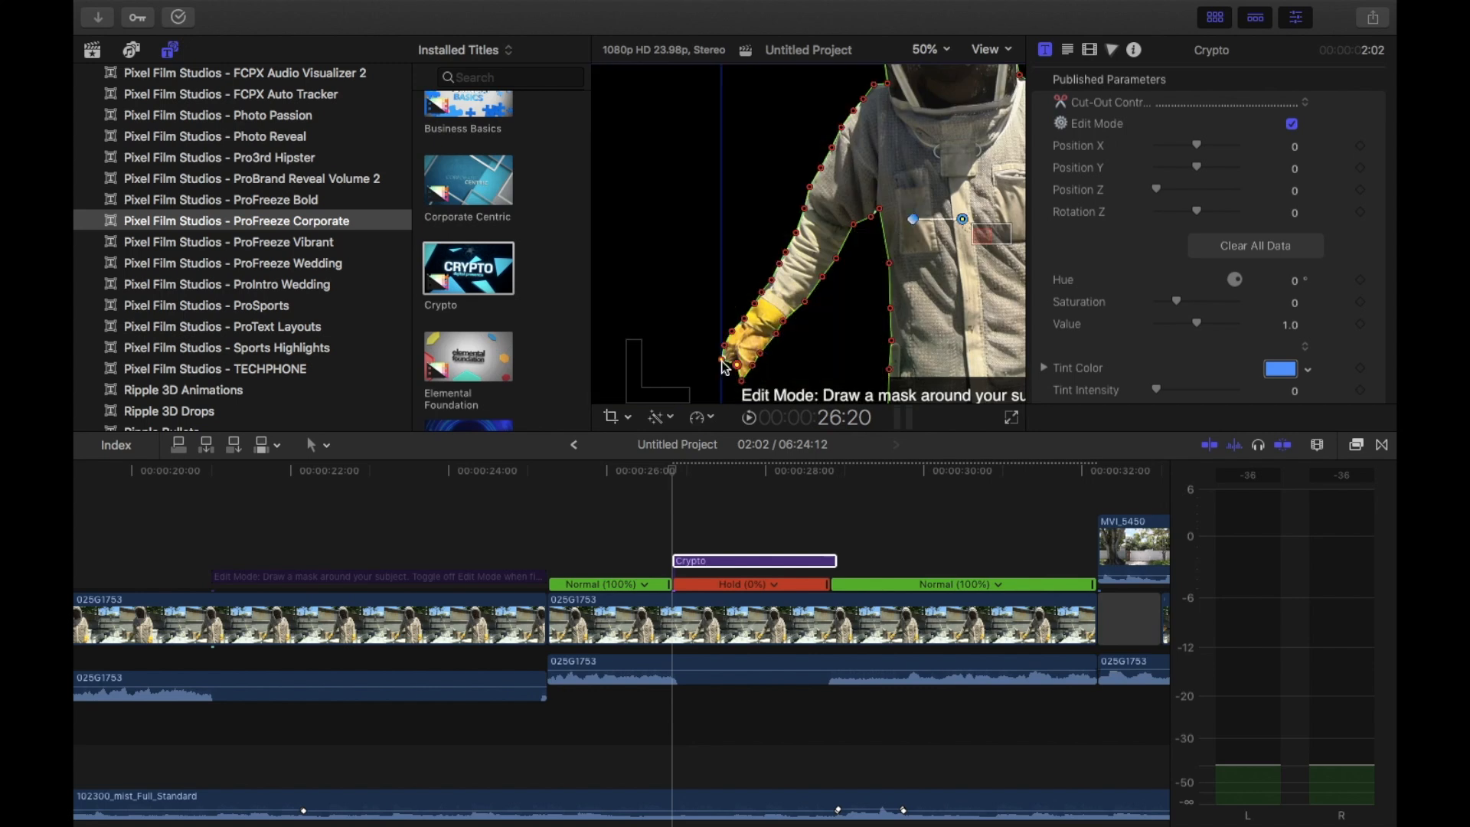
Turn off Edit Mode for the Crypto title and preview the whole frame at 27:18
{"action": "left_click", "coordinate": [946, 53]}
{"action": "left_click", "coordinate": [940, 80]}
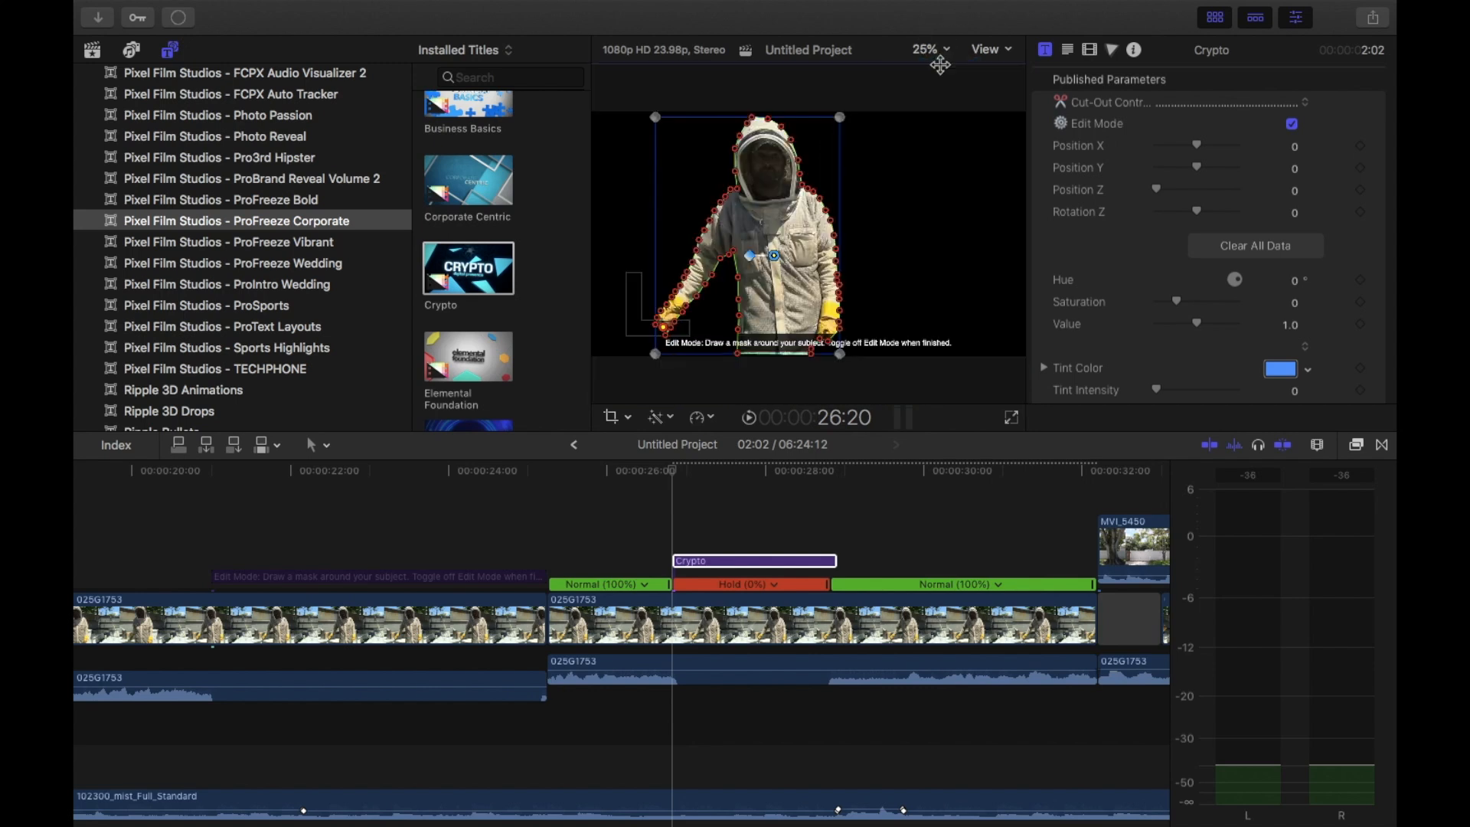
{"action": "left_click", "coordinate": [1292, 125]}
{"action": "left_click", "coordinate": [745, 470]}
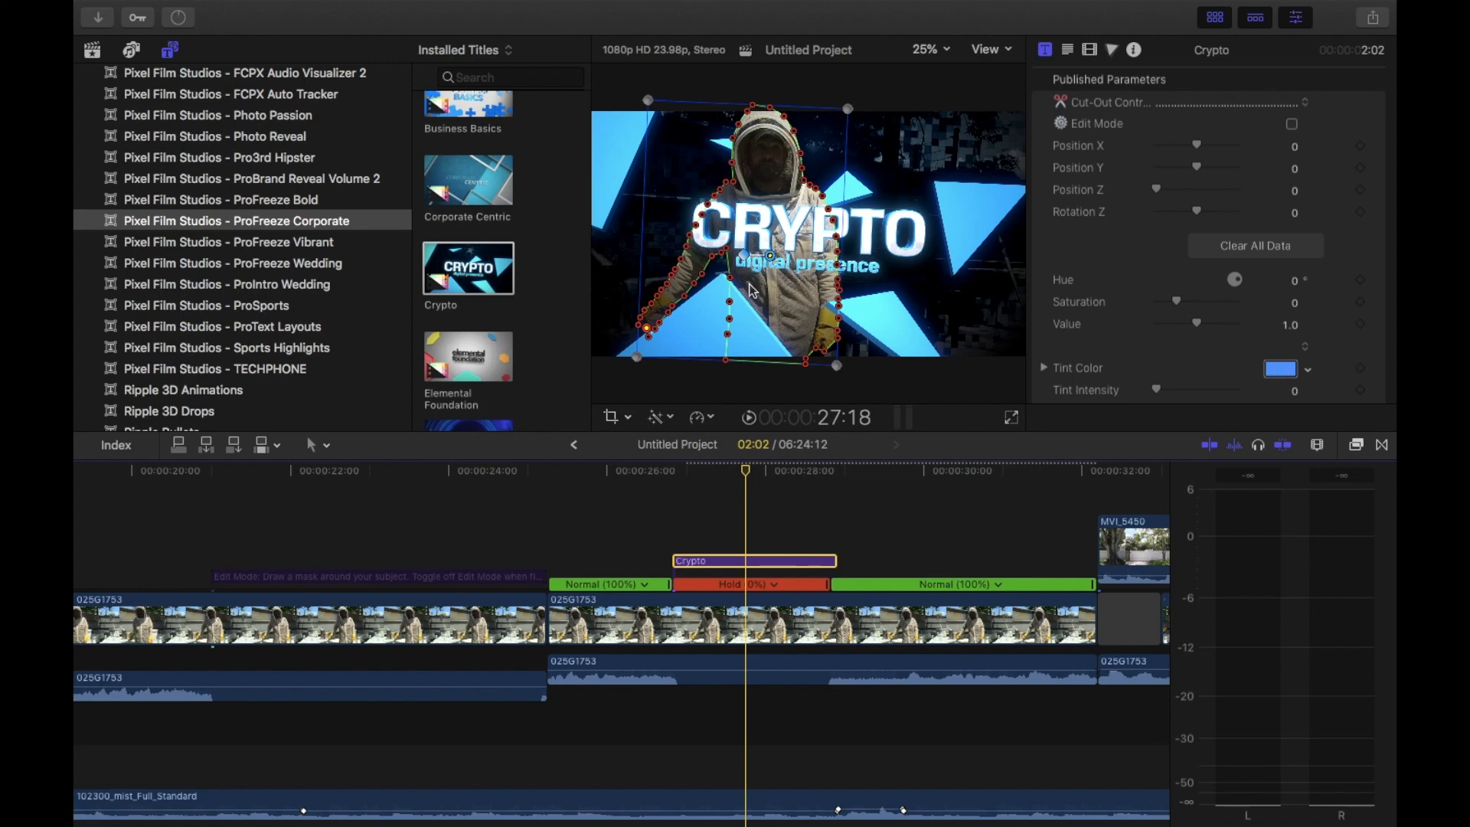
Look through the Crypto title's published parameters, from tint and camera settings to text, focus objects and background controls
{"action": "scroll", "coordinate": [1164, 337], "scroll_direction": "down", "scroll_amount": 10}
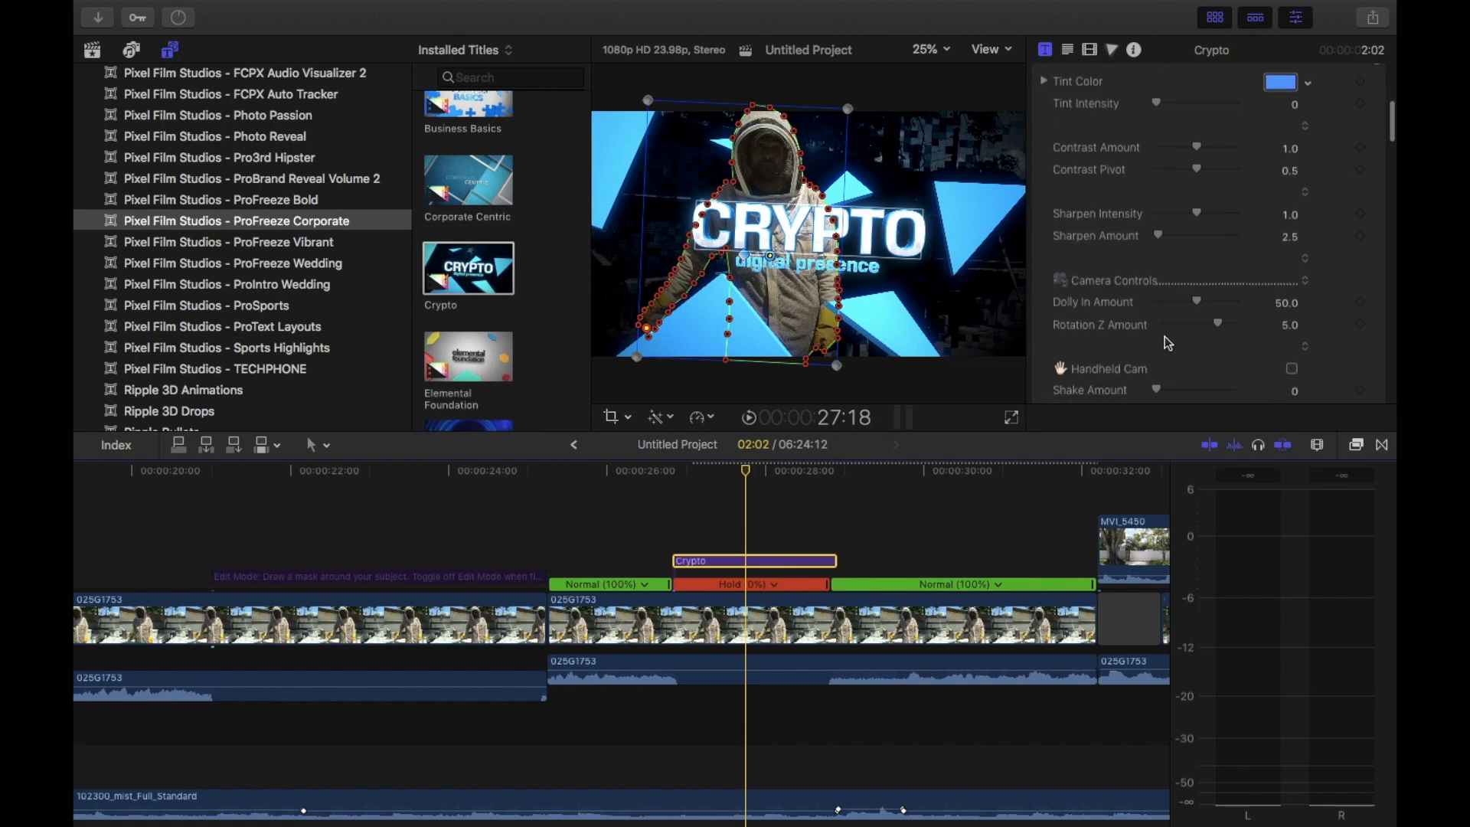
{"action": "scroll", "coordinate": [1165, 337], "scroll_direction": "down", "scroll_amount": 5}
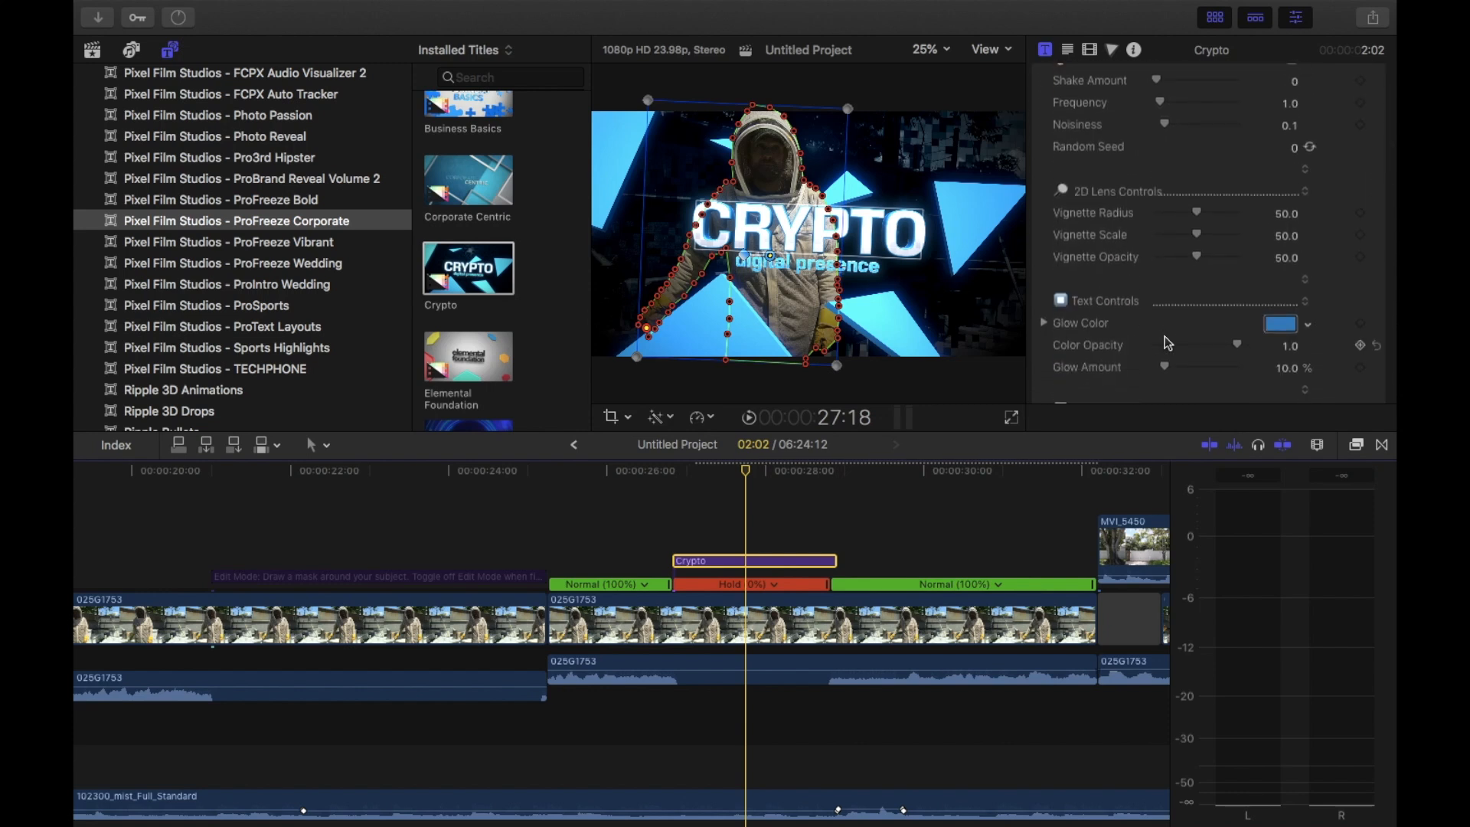
{"action": "scroll", "coordinate": [1164, 336], "scroll_direction": "down", "scroll_amount": 10}
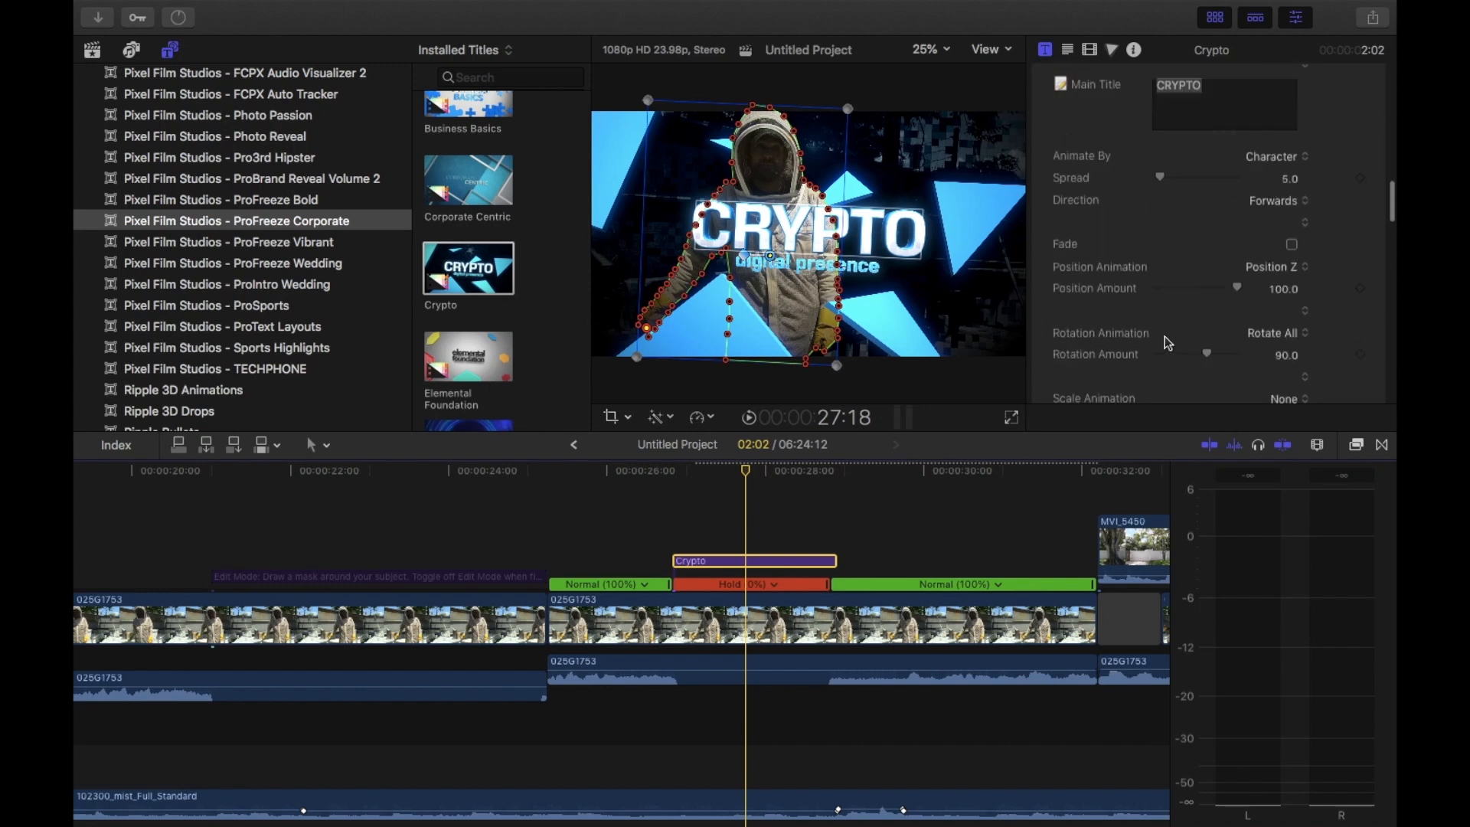
{"action": "scroll", "coordinate": [1164, 336], "scroll_direction": "up", "scroll_amount": 3}
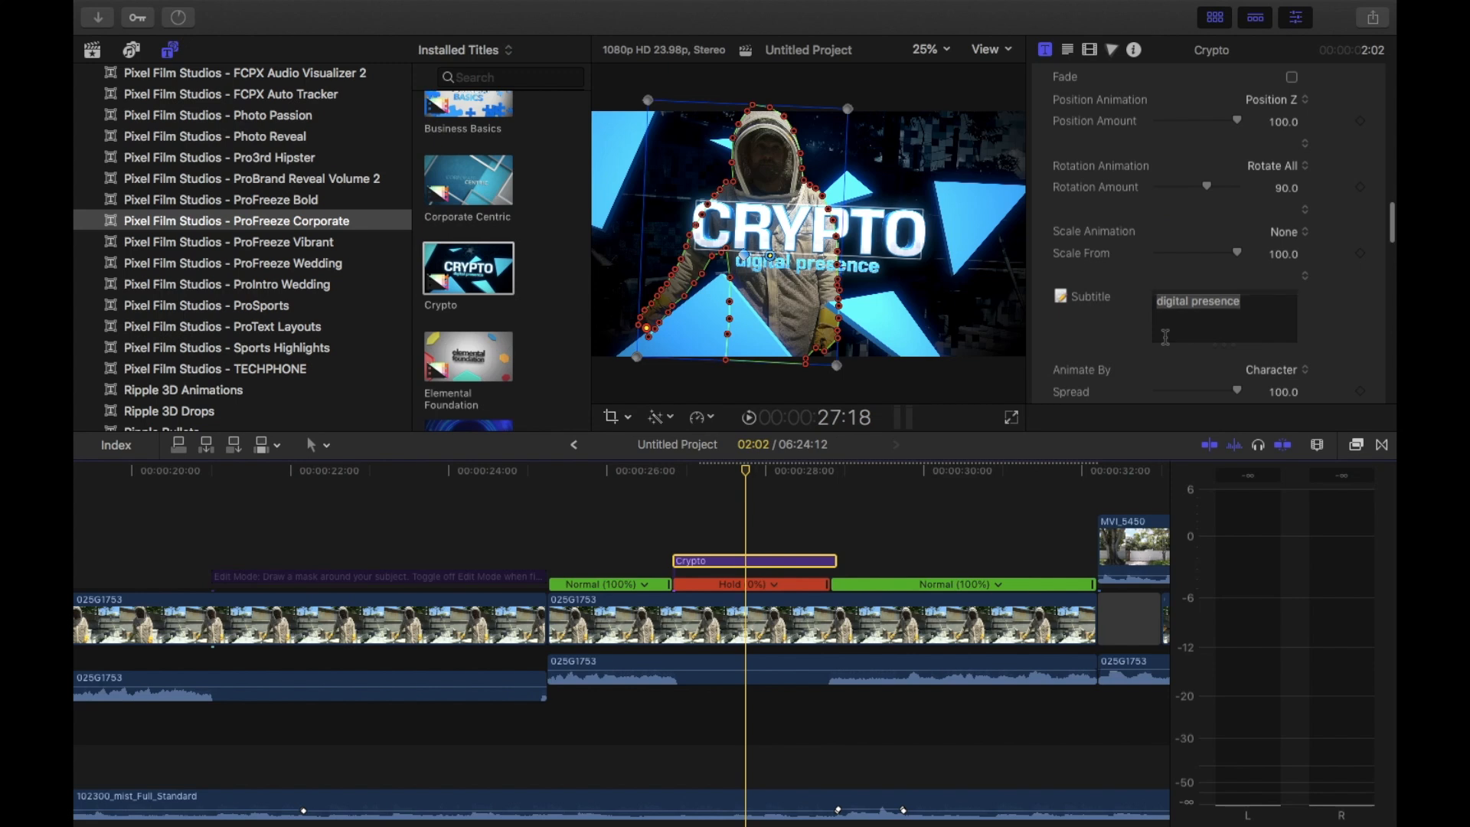
{"action": "scroll", "coordinate": [1118, 176], "scroll_direction": "down", "scroll_amount": 10}
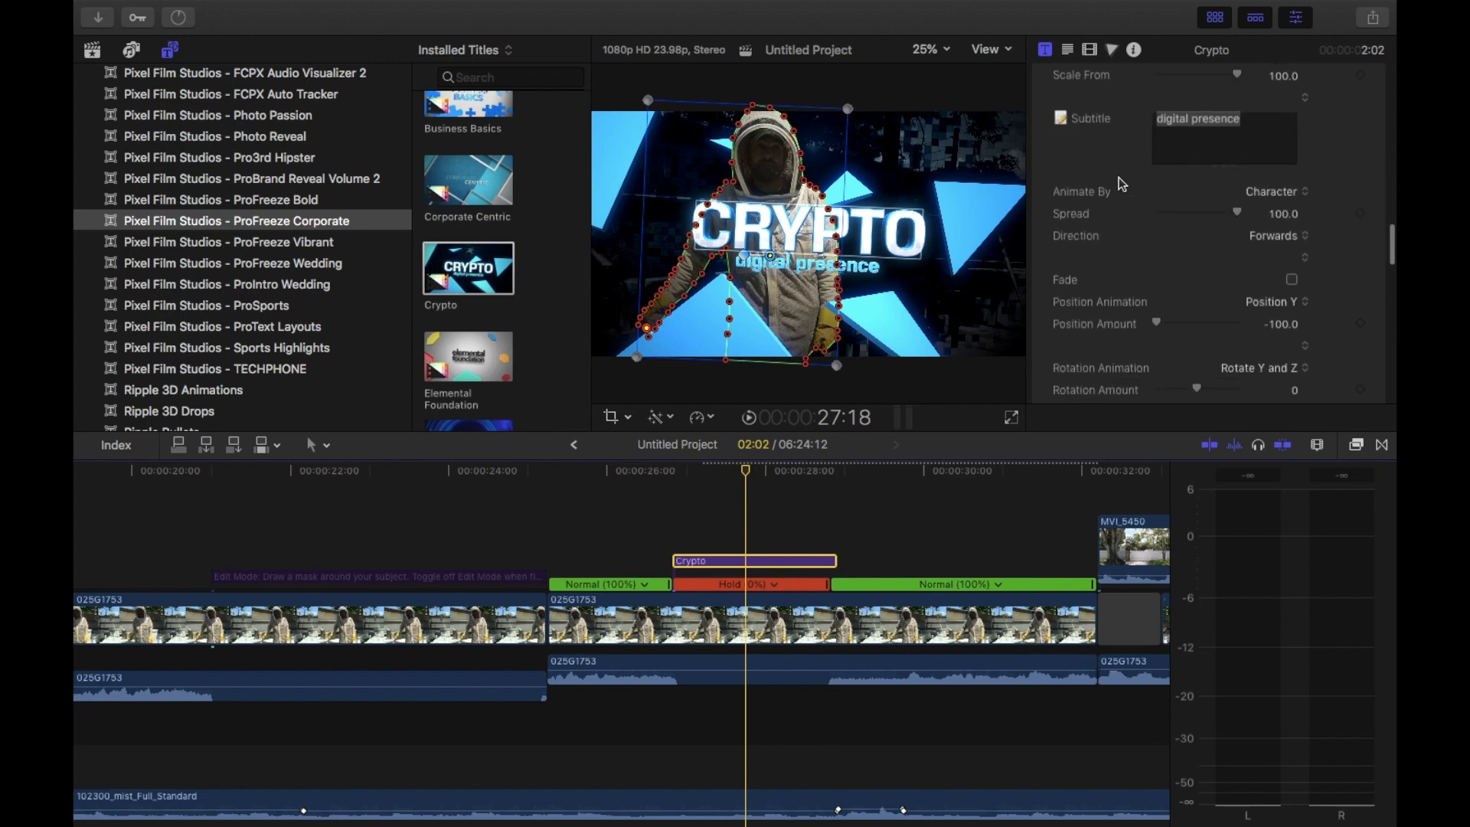
{"action": "scroll", "coordinate": [1120, 182], "scroll_direction": "down", "scroll_amount": 12}
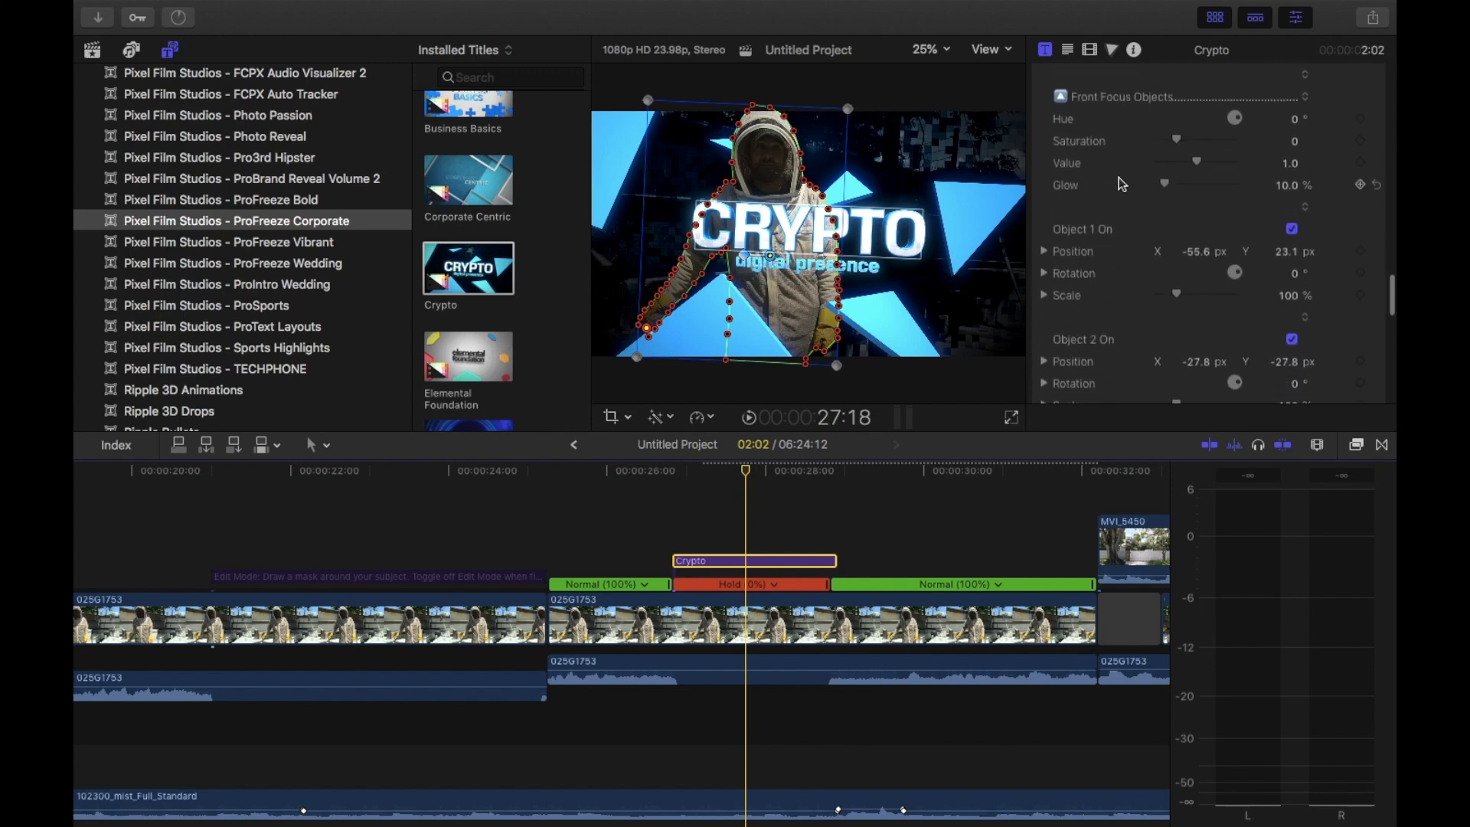
{"action": "scroll", "coordinate": [1118, 176], "scroll_direction": "down", "scroll_amount": 12}
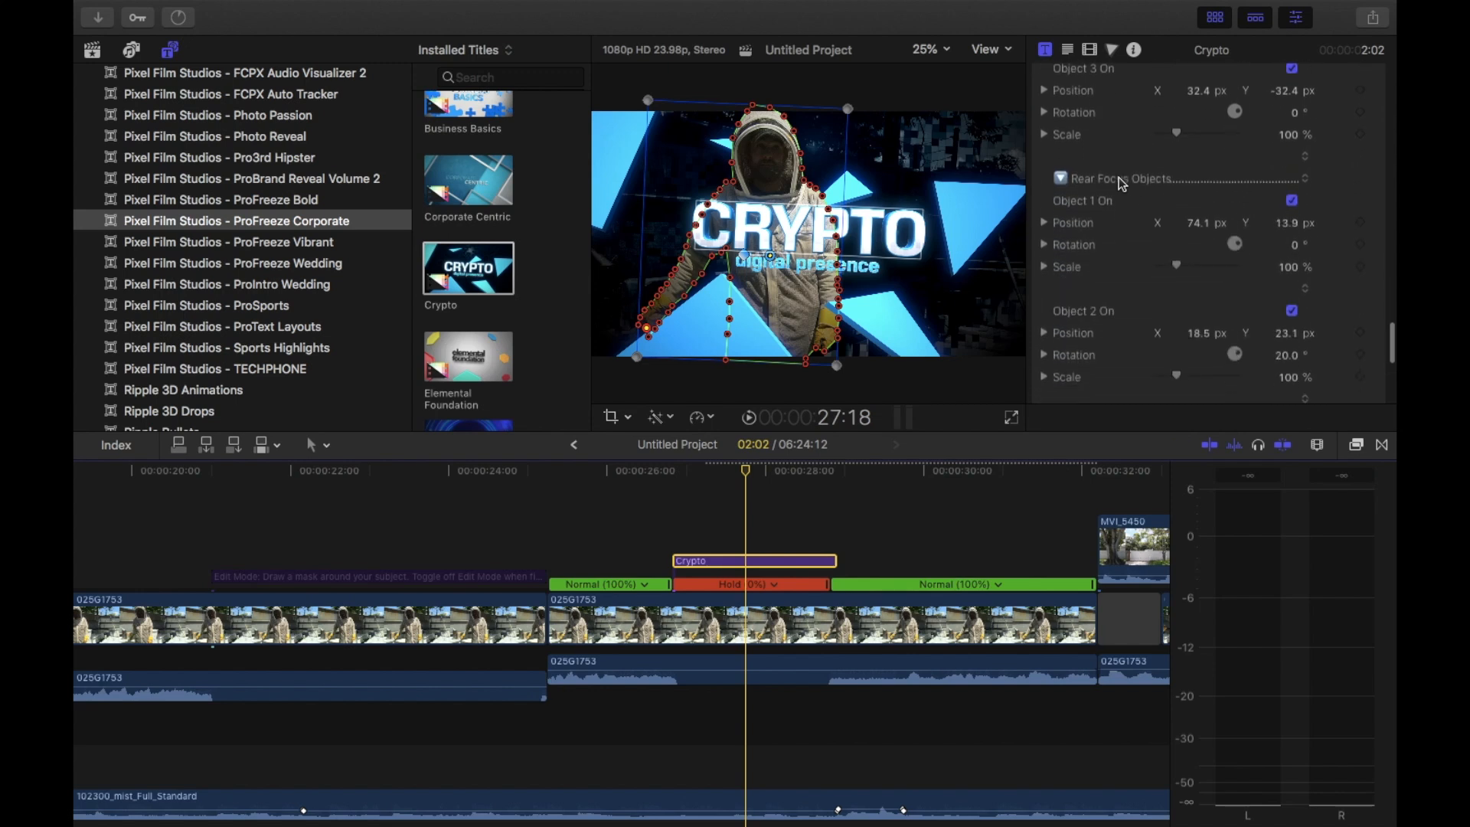
{"action": "scroll", "coordinate": [1118, 177], "scroll_direction": "down", "scroll_amount": 5}
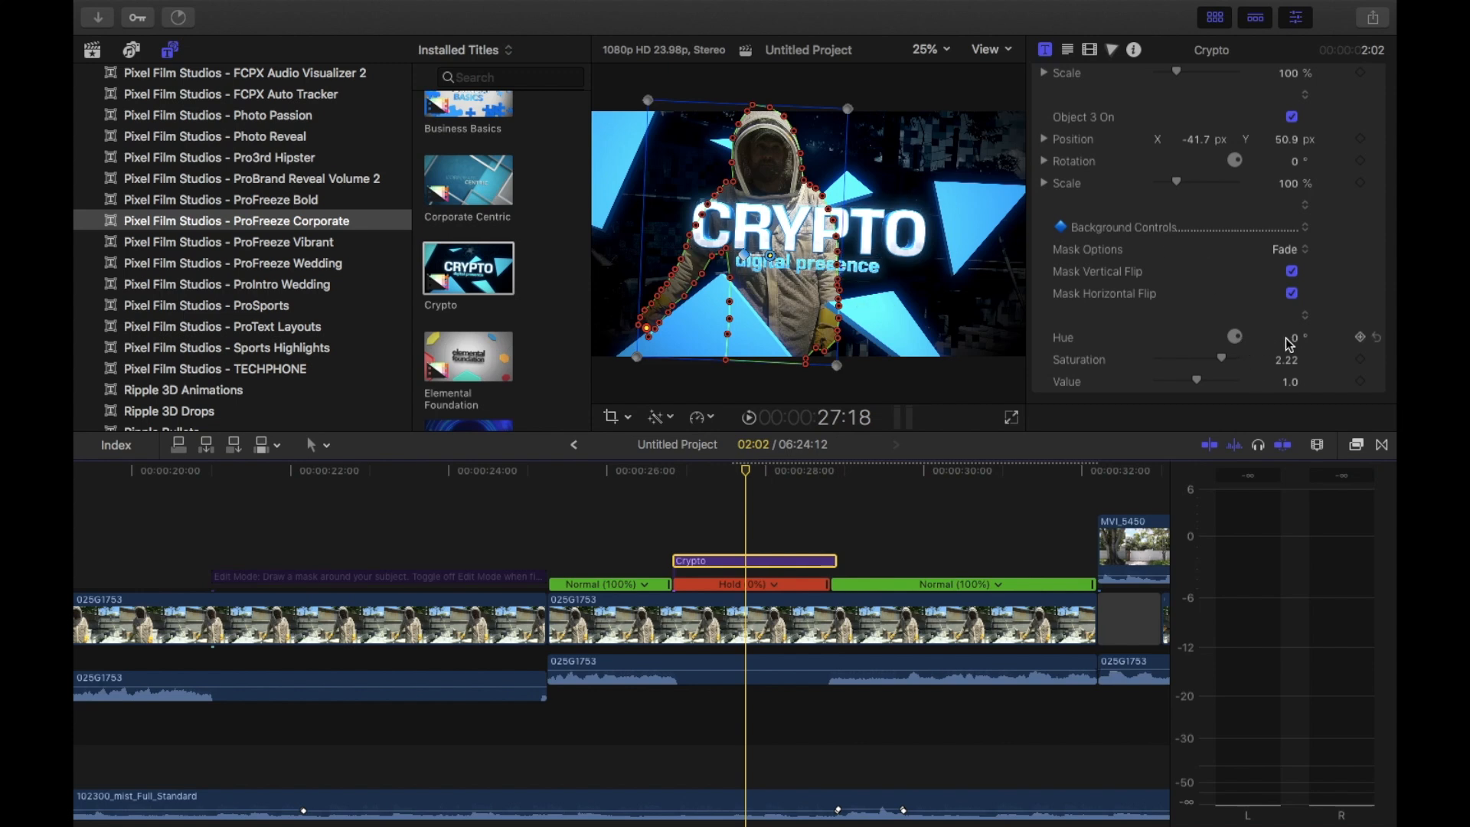
Shift the hue in the Crypto title's Background Controls and set the Front Focus Objects hue to 234.2°
{"action": "left_click_drag", "start_coordinate": [1293, 337], "coordinate": [1293, 334]}
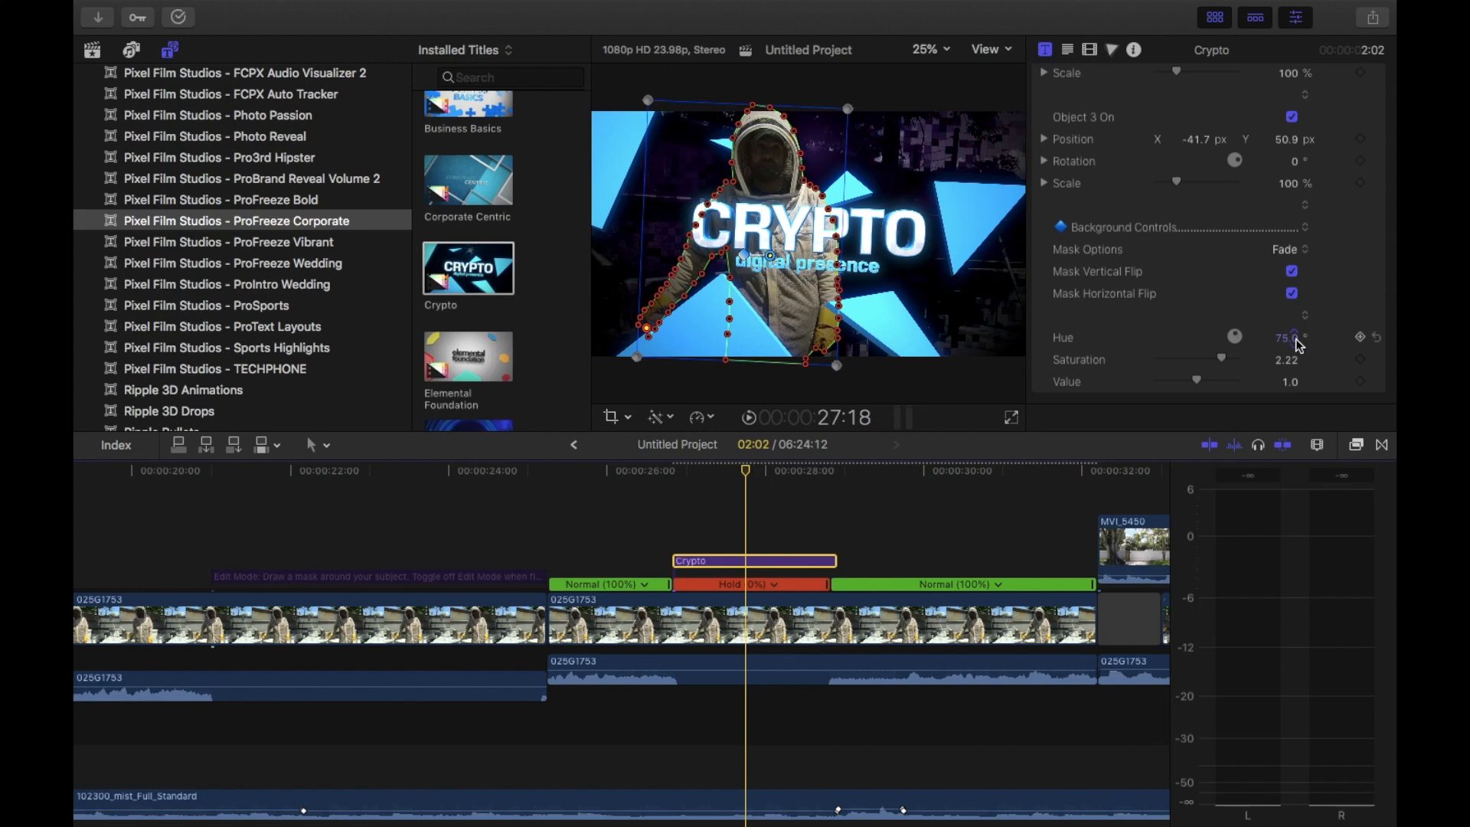
{"action": "scroll", "coordinate": [1240, 291], "scroll_direction": "up", "scroll_amount": 10}
{"action": "mouse_move", "coordinate": [1240, 222]}
{"action": "left_mouse_down"}
{"action": "mouse_move", "coordinate": [1244, 234]}
{"action": "mouse_move", "coordinate": [1221, 230]}
{"action": "mouse_move", "coordinate": [1224, 218]}
{"action": "mouse_move", "coordinate": [1228, 233]}
{"action": "left_mouse_up"}
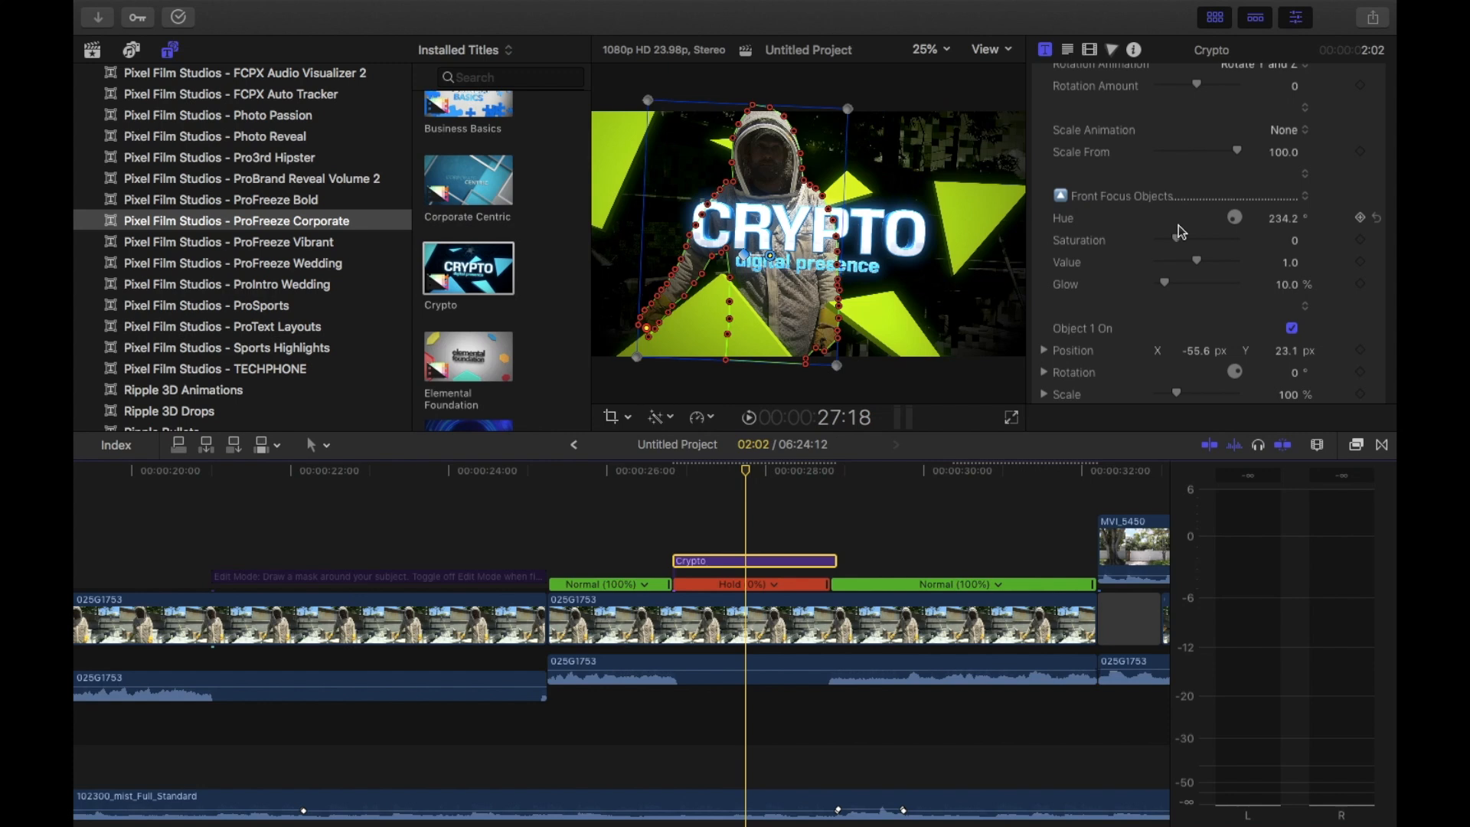
{"action": "scroll", "coordinate": [1192, 164], "scroll_direction": "up", "scroll_amount": 5}
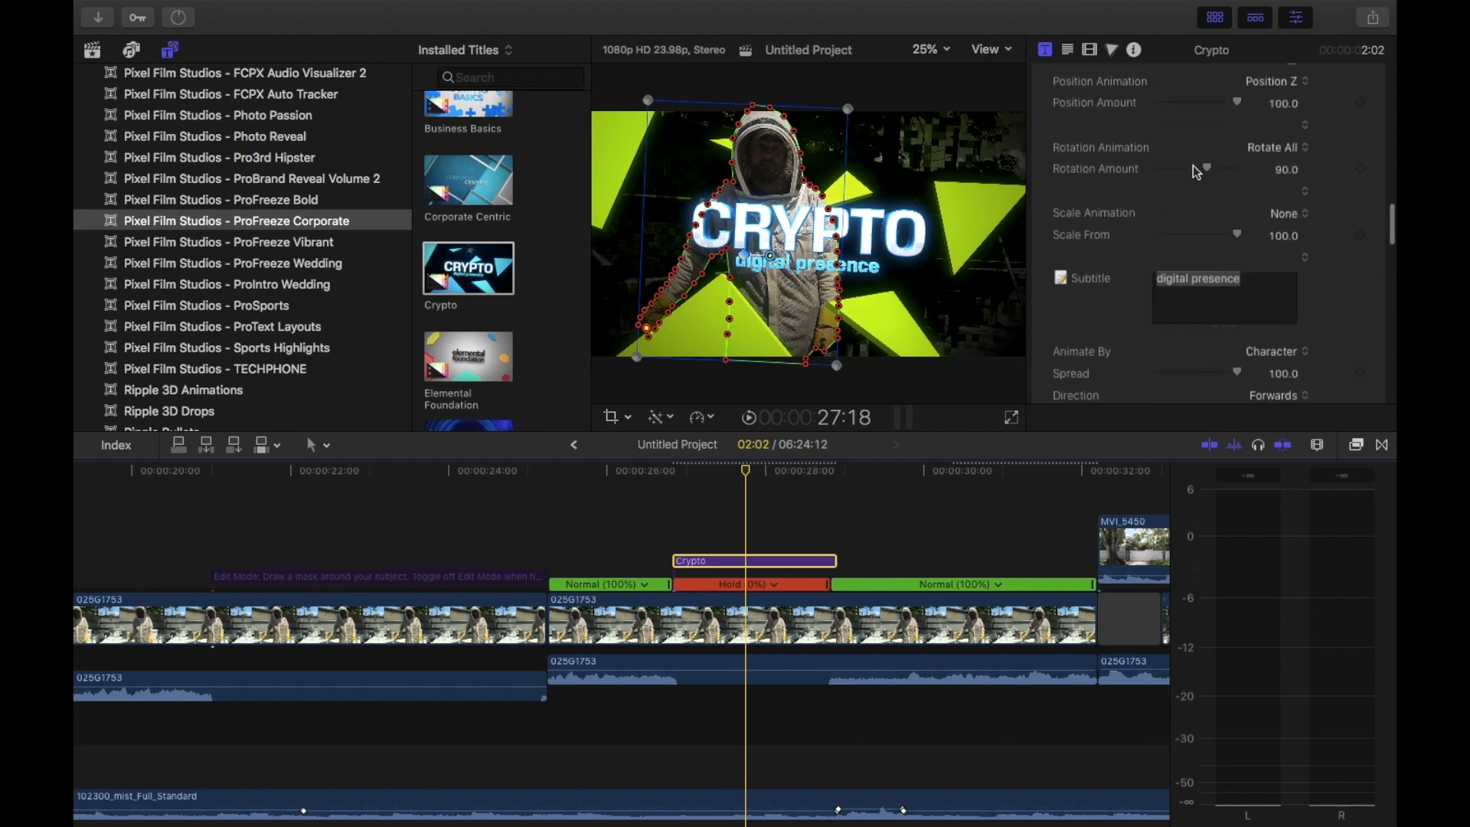